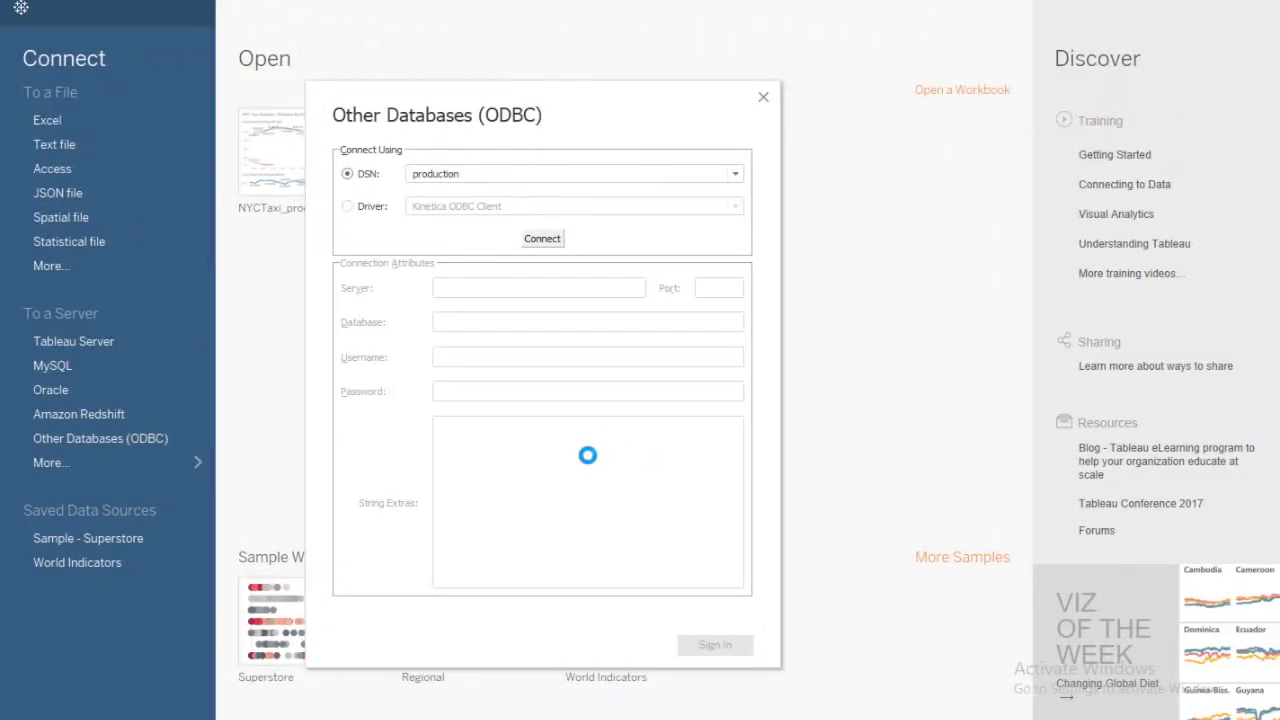
- Sign in, connect live to the NYCTaxi table in MASTER, update the preview and open Sheet 1
{"action": "left_click", "coordinate": [712, 645]}
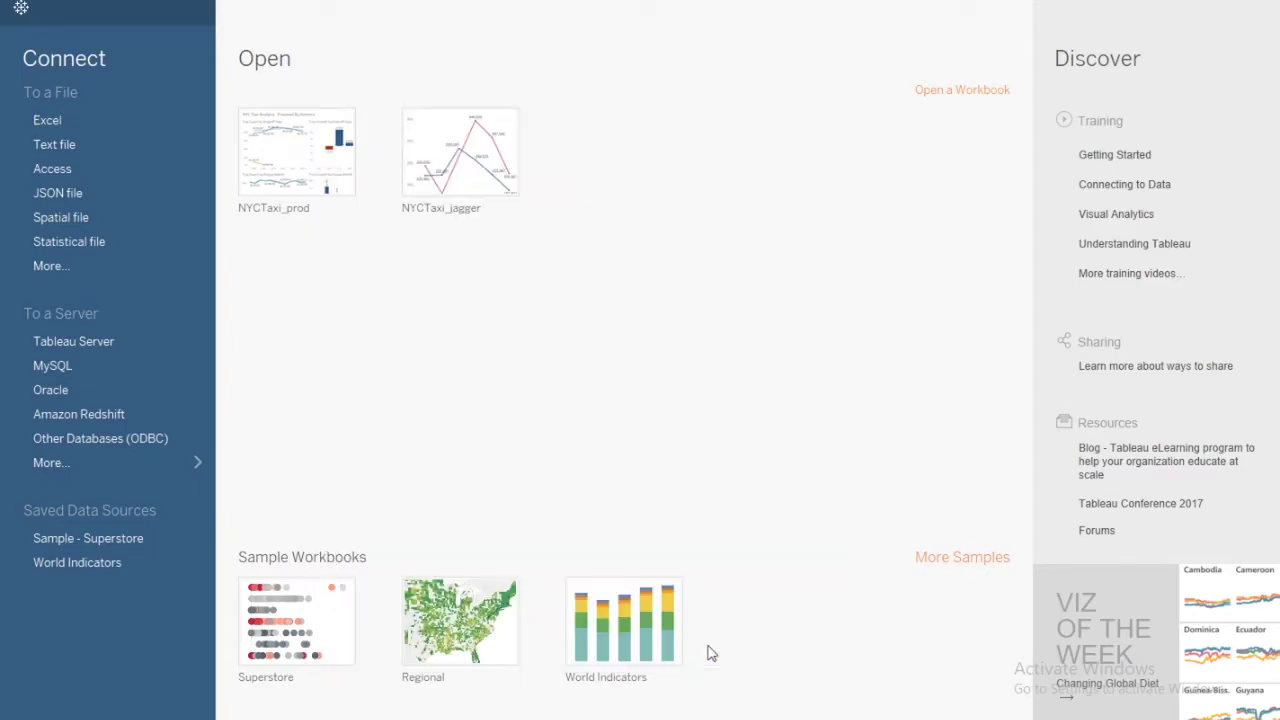
{"action": "left_click", "coordinate": [209, 160]}
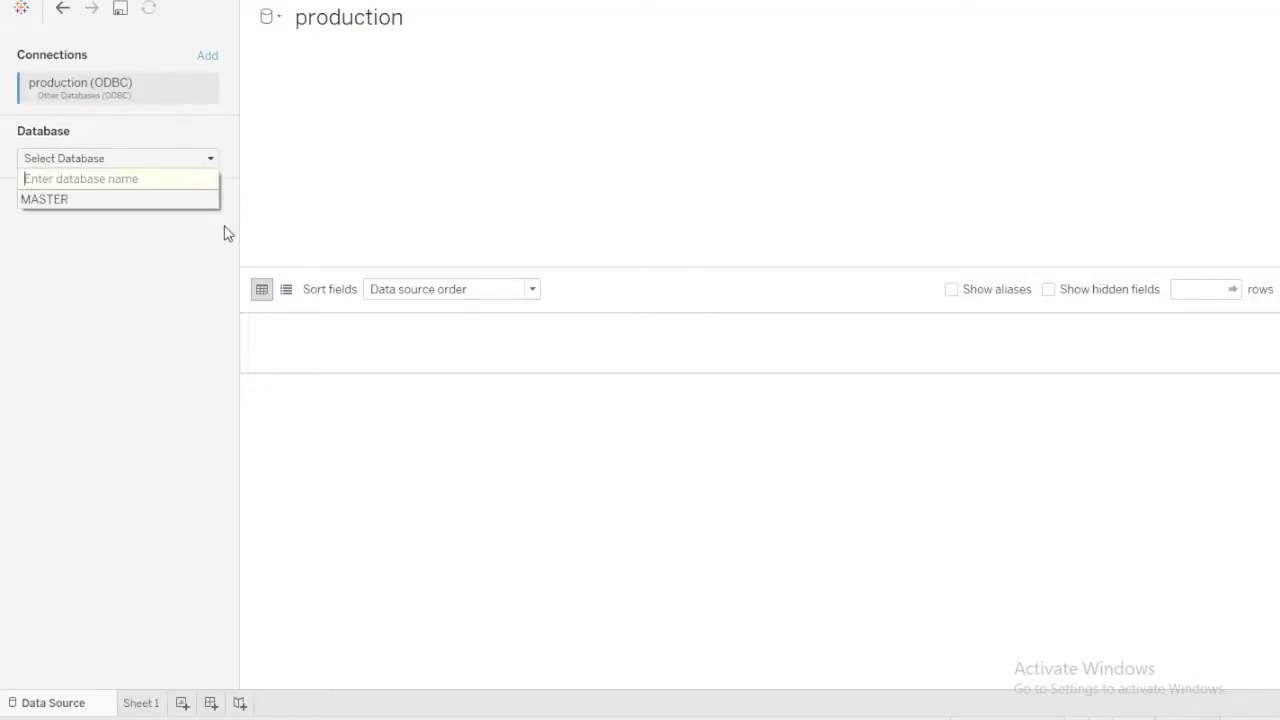
{"action": "left_click", "coordinate": [177, 197]}
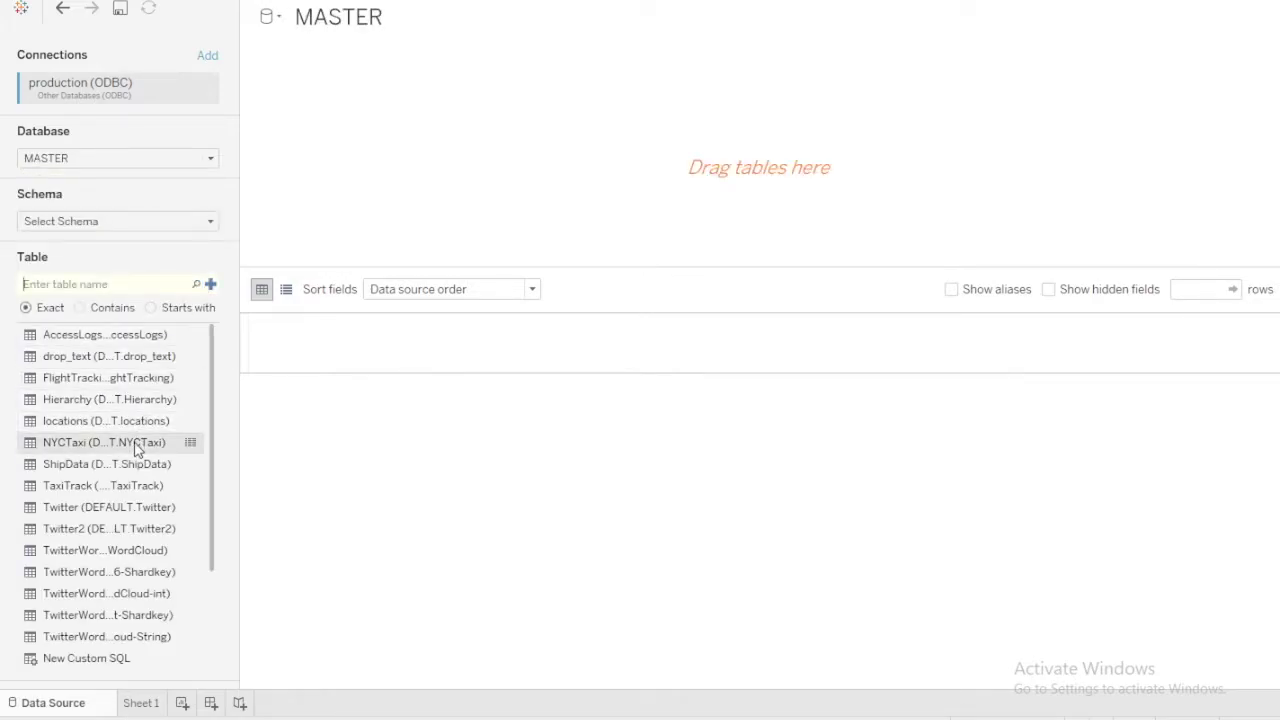
{"action": "double_click", "coordinate": [137, 443]}
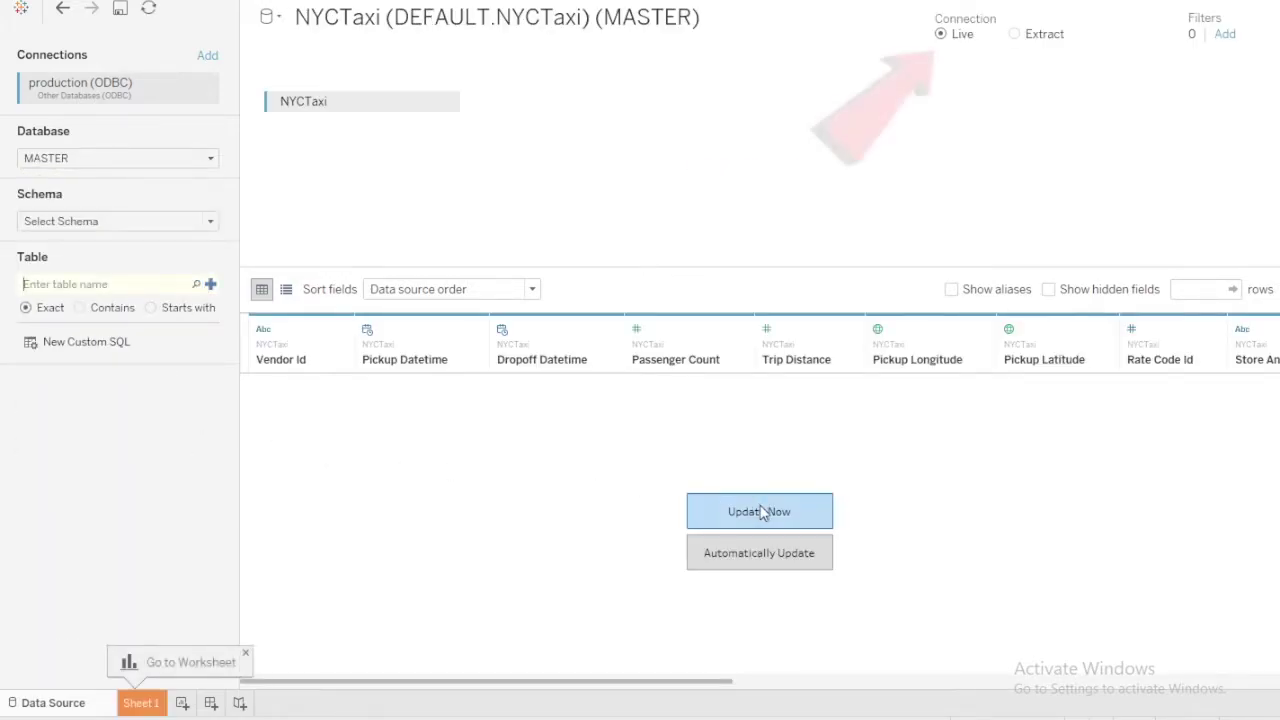
{"action": "left_click", "coordinate": [697, 509]}
{"action": "left_click_drag", "start_coordinate": [724, 682], "coordinate": [882, 686]}
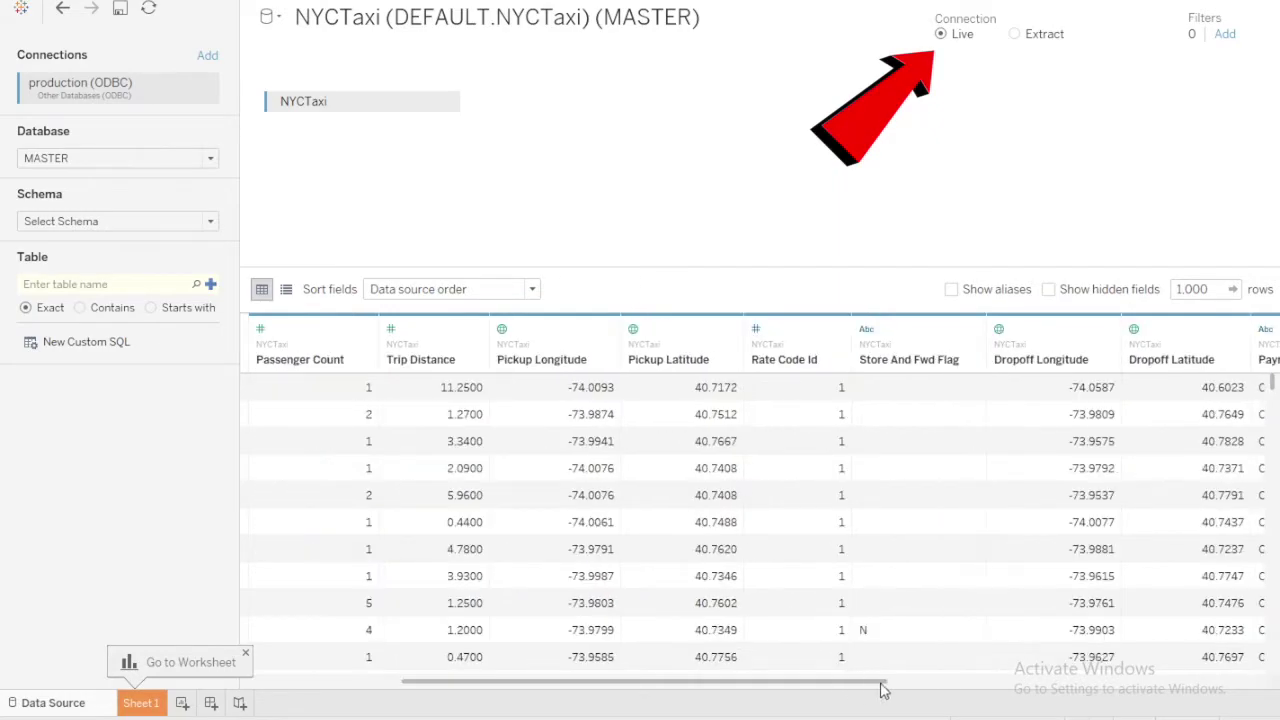
{"action": "left_click", "coordinate": [165, 670]}
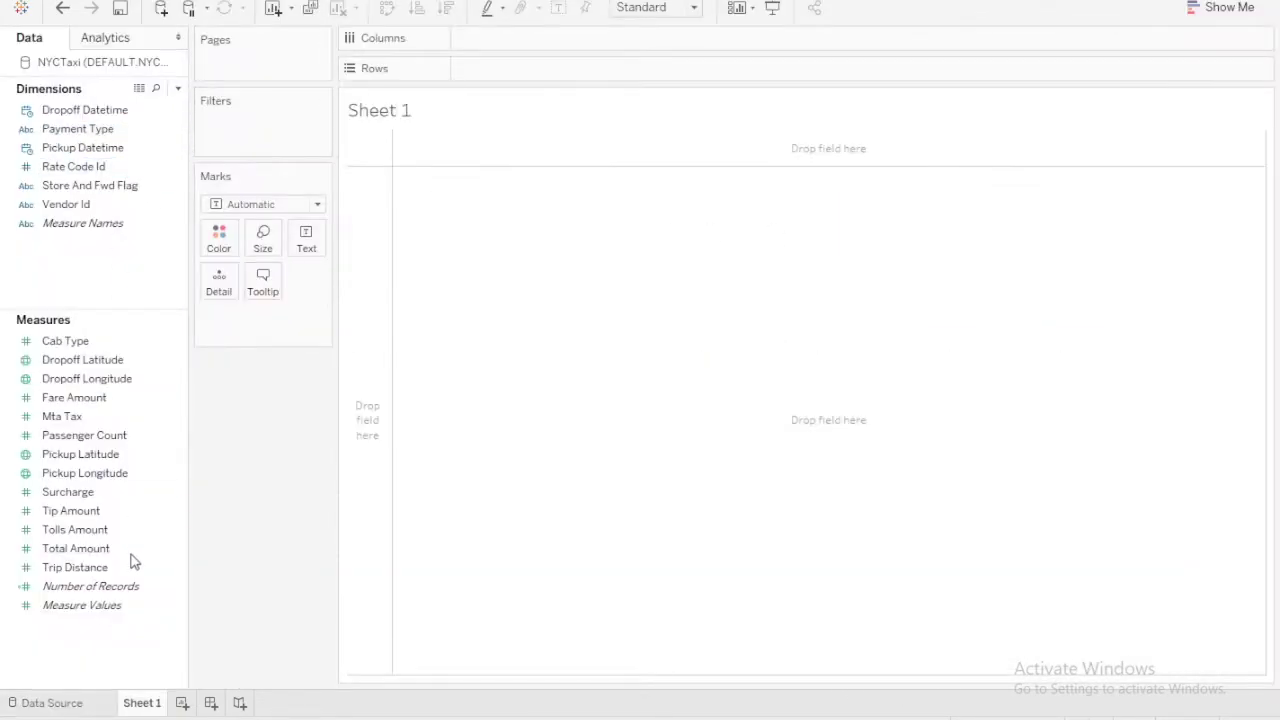
- Chart Number of Records by dropoff year and keep only the years 2009–2014
{"action": "left_click_drag", "start_coordinate": [131, 563], "coordinate": [364, 380]}
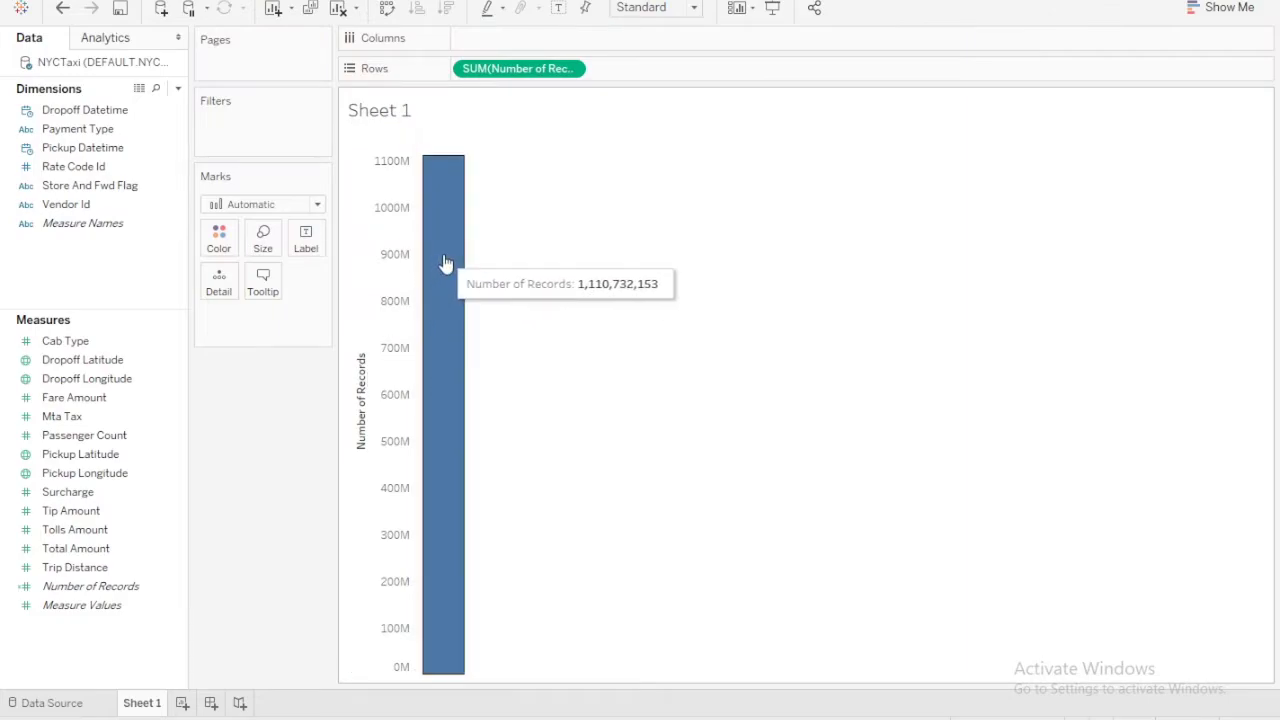
{"action": "left_click_drag", "start_coordinate": [85, 110], "coordinate": [600, 42]}
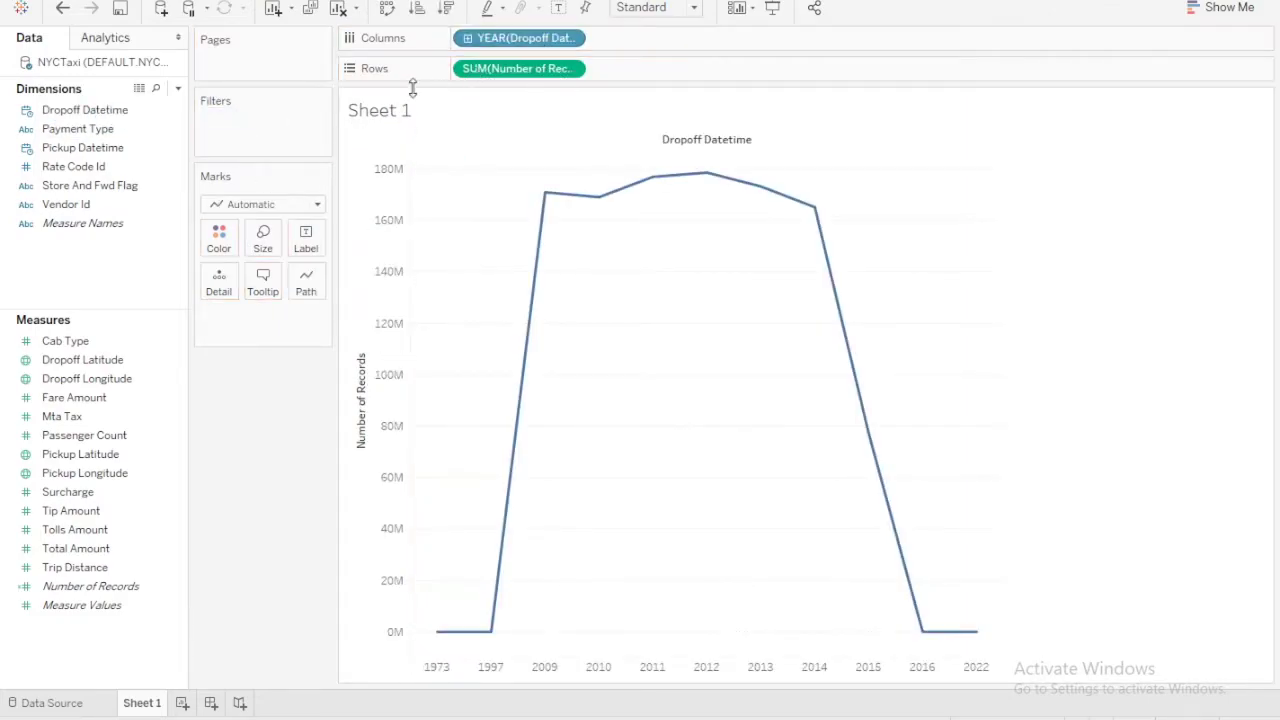
{"action": "left_click_drag", "start_coordinate": [514, 159], "coordinate": [866, 264]}
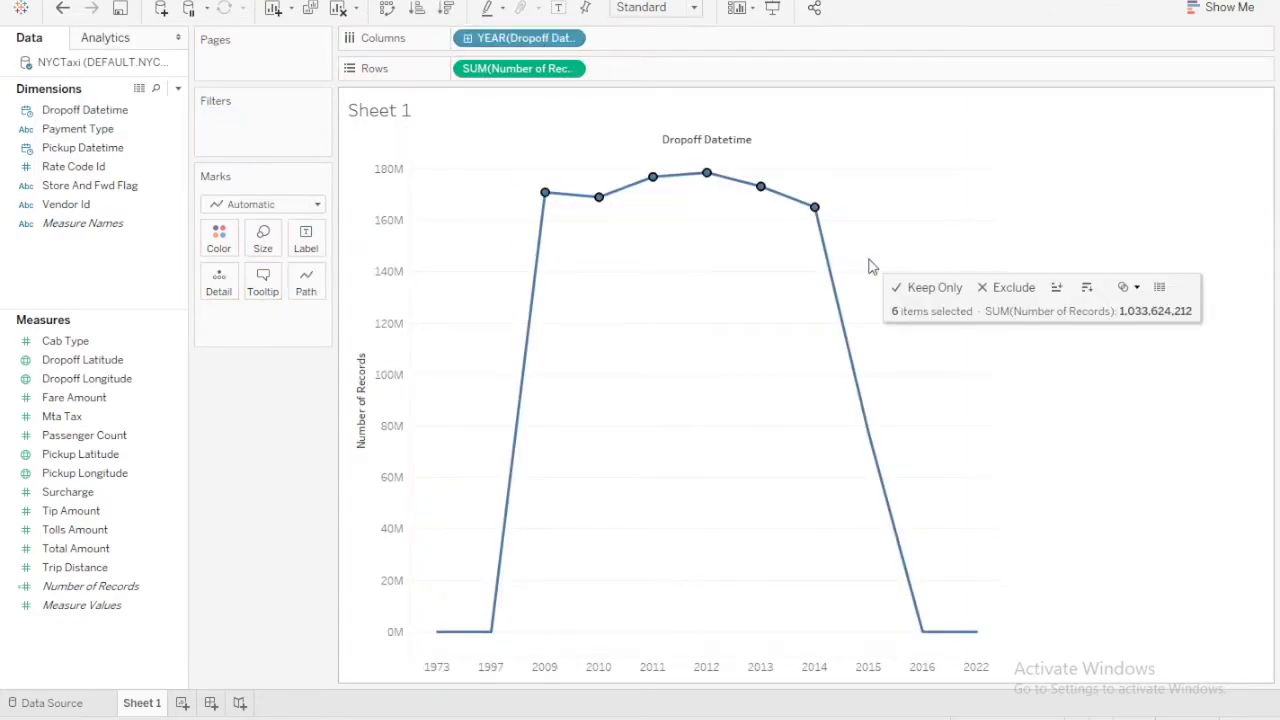
{"action": "left_click", "coordinate": [910, 289]}
{"action": "left_click", "coordinate": [100, 529]}
- Split the line by Vendor Id and label each point with Number of Records
{"action": "left_click_drag", "start_coordinate": [66, 204], "coordinate": [218, 240]}
{"action": "left_click", "coordinate": [85, 588]}
{"action": "left_click_drag", "start_coordinate": [85, 590], "coordinate": [306, 244]}
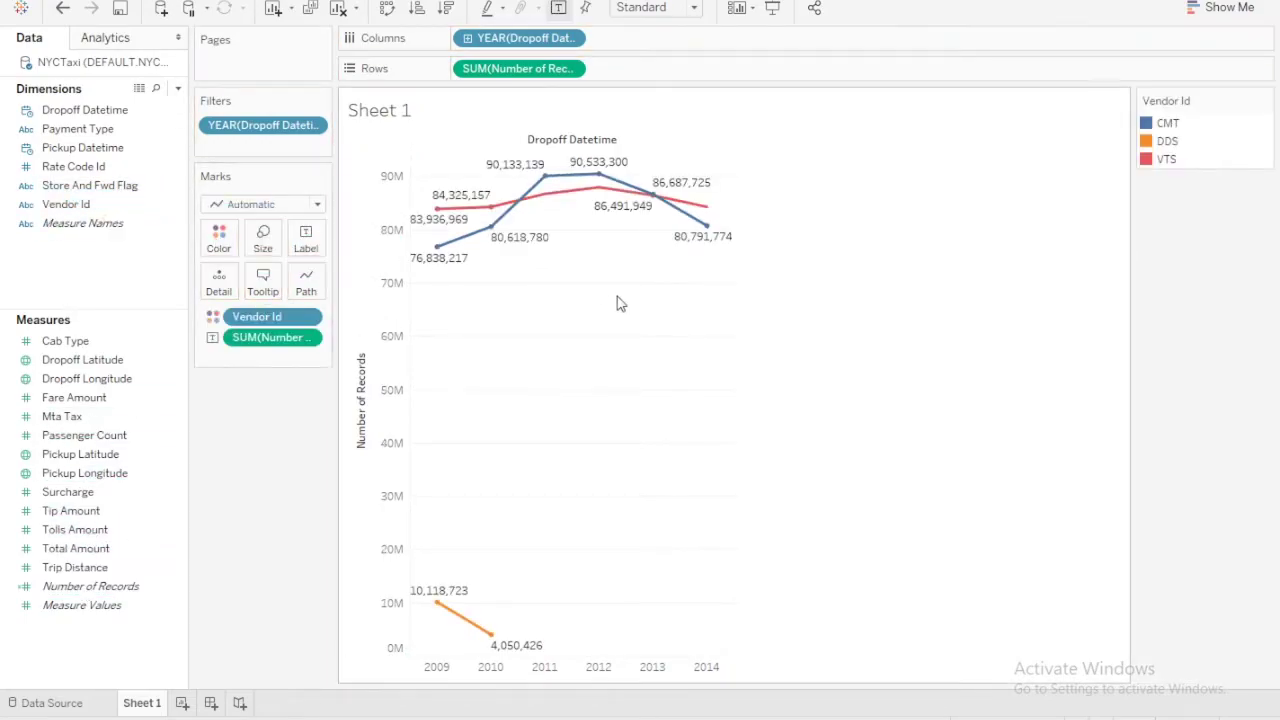
{"action": "left_click", "coordinate": [570, 38]}
{"action": "left_click", "coordinate": [549, 436]}
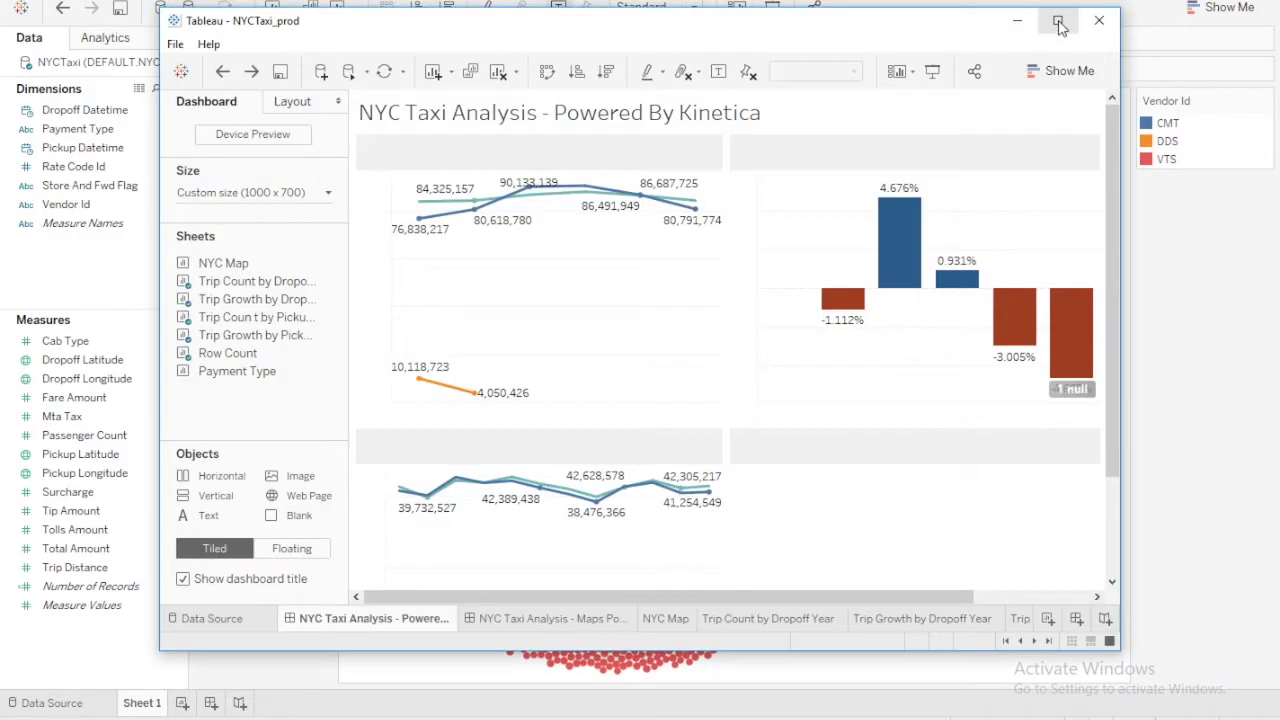
- Maximize the workbook and filter the dashboard to 2011–2013 and March, May and September
{"action": "left_click", "coordinate": [1061, 24]}
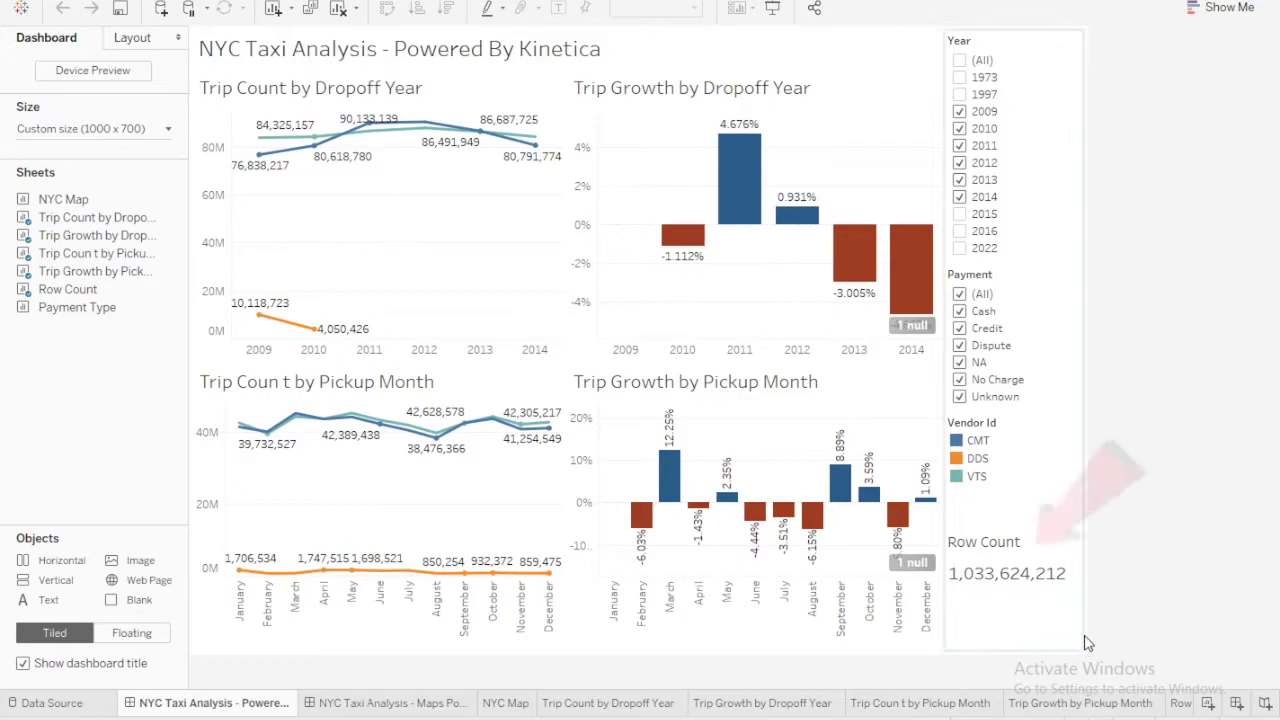
{"action": "left_click", "coordinate": [388, 350]}
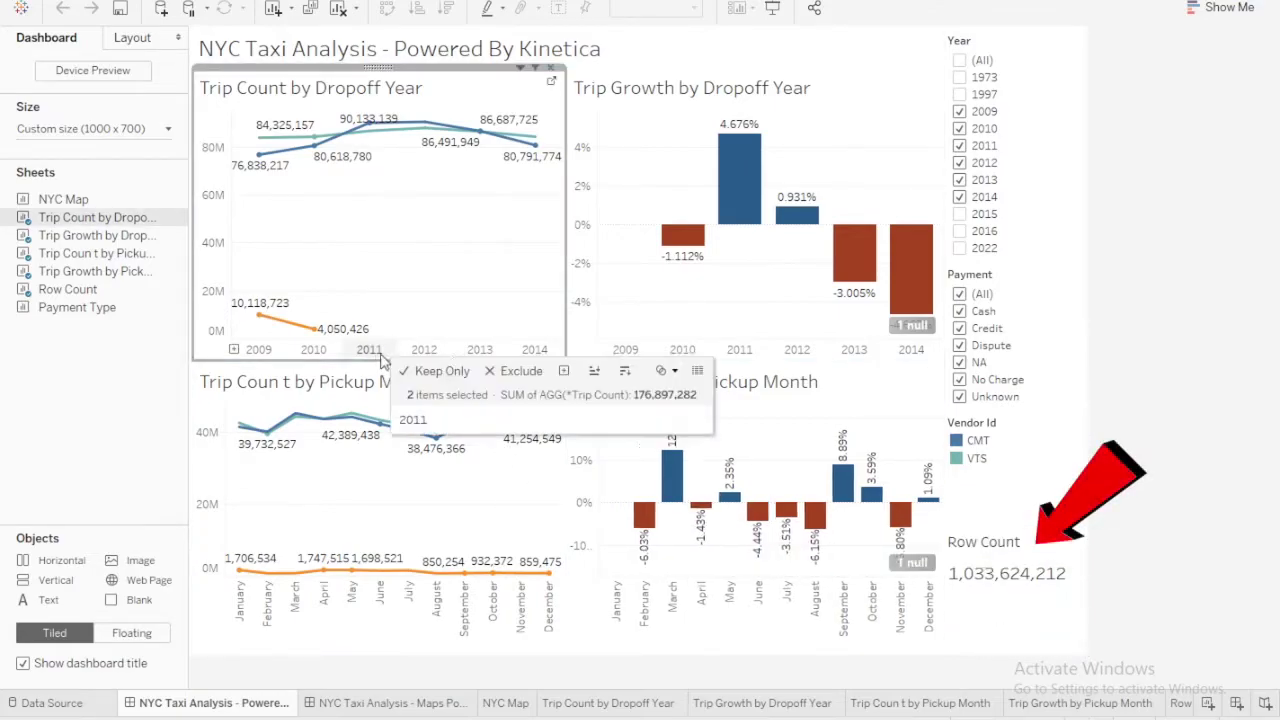
{"action": "left_click", "coordinate": [490, 352], "text": "shift"}
{"action": "left_click", "coordinate": [669, 608]}
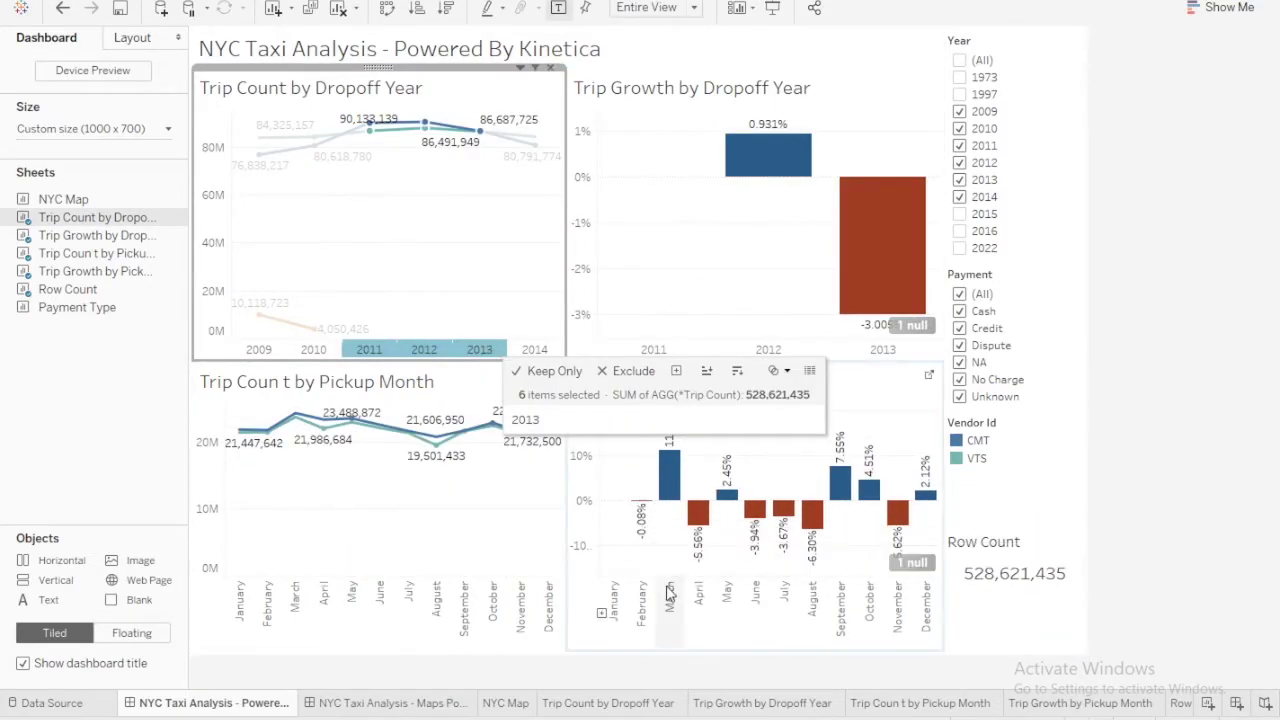
{"action": "left_click", "coordinate": [726, 600], "text": "ctrl"}
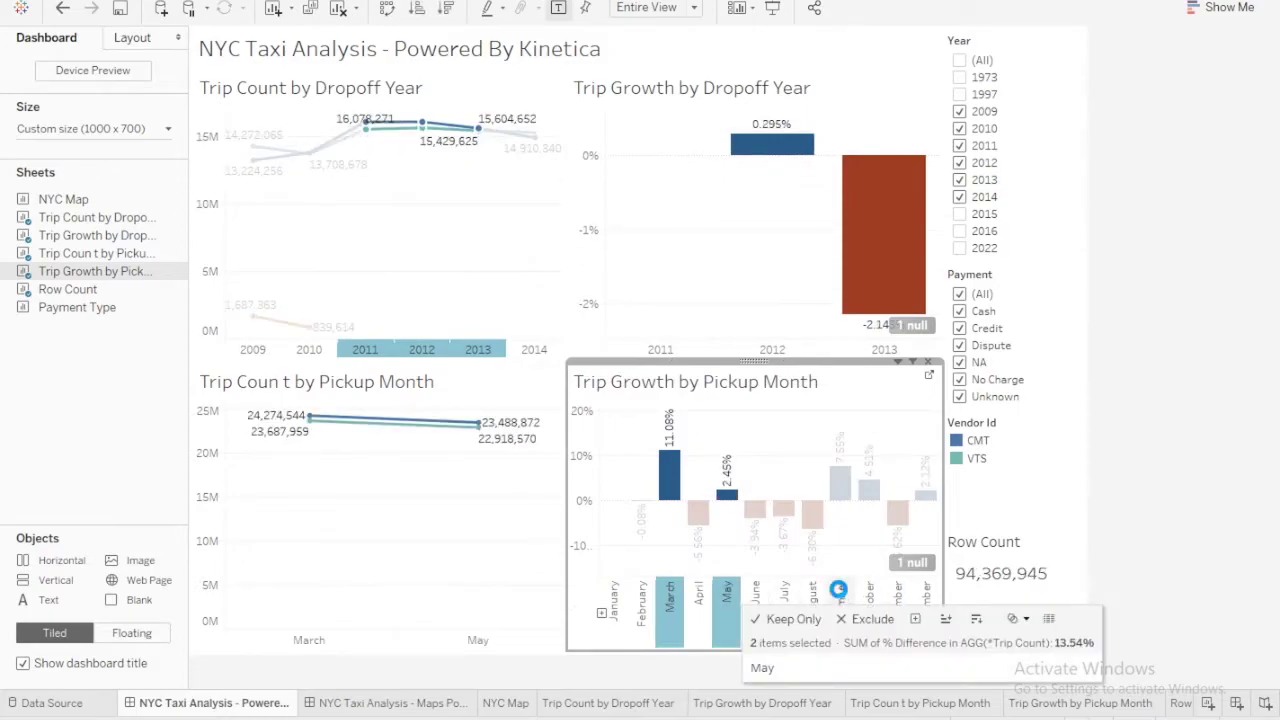
{"action": "left_click", "coordinate": [840, 600], "text": "ctrl"}
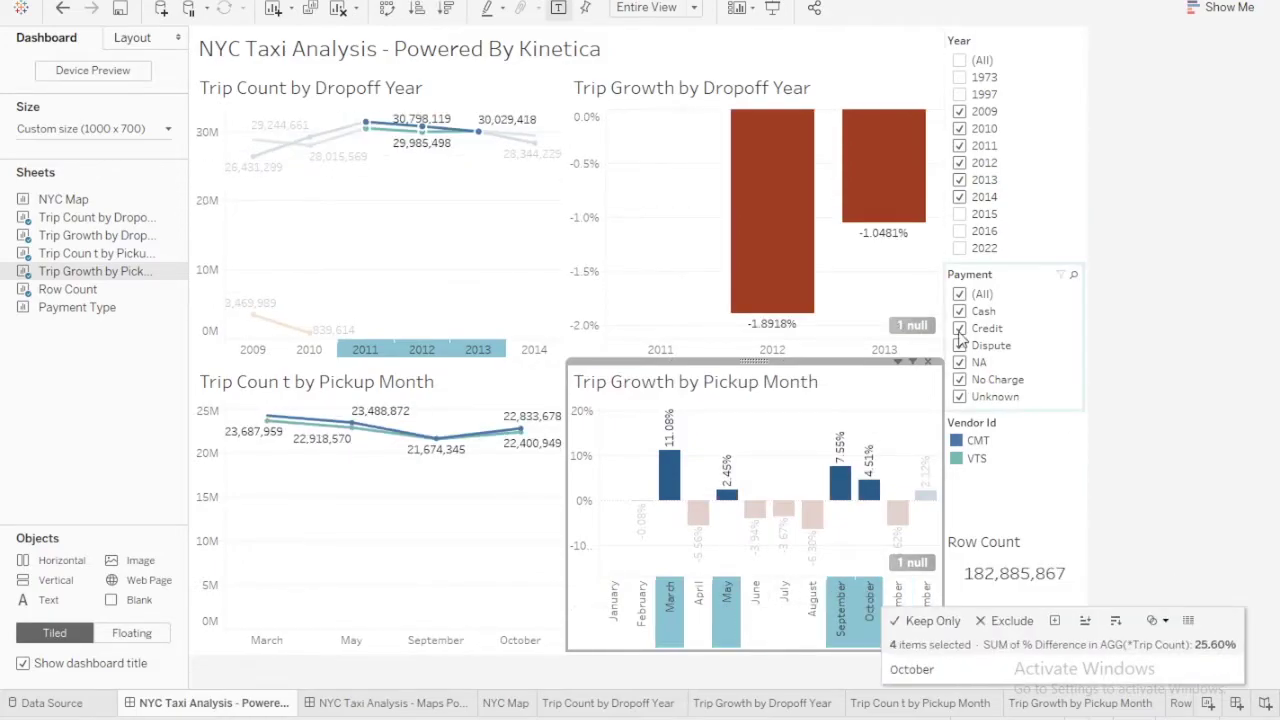
- Filter payment type to Credit only and open the Trip Count by Pickup Month worksheet
{"action": "left_click", "coordinate": [959, 294]}
{"action": "left_click", "coordinate": [960, 313]}
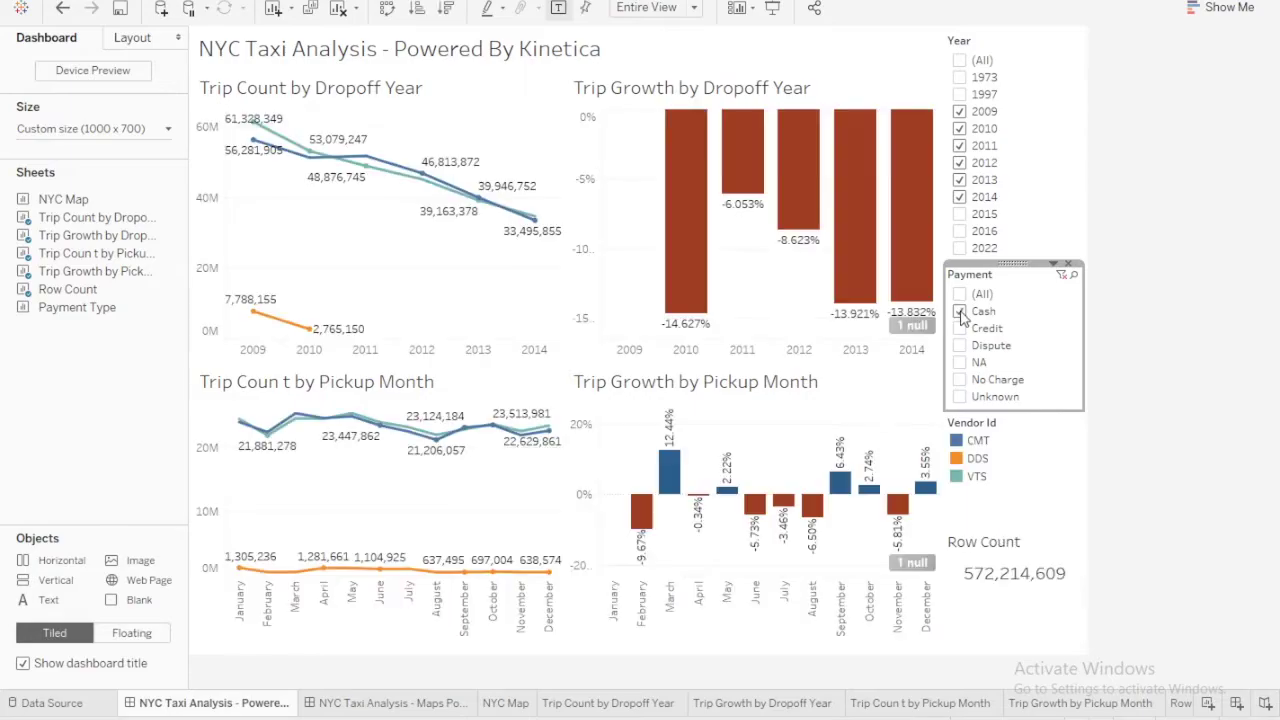
{"action": "left_click", "coordinate": [960, 313]}
{"action": "left_click", "coordinate": [959, 328]}
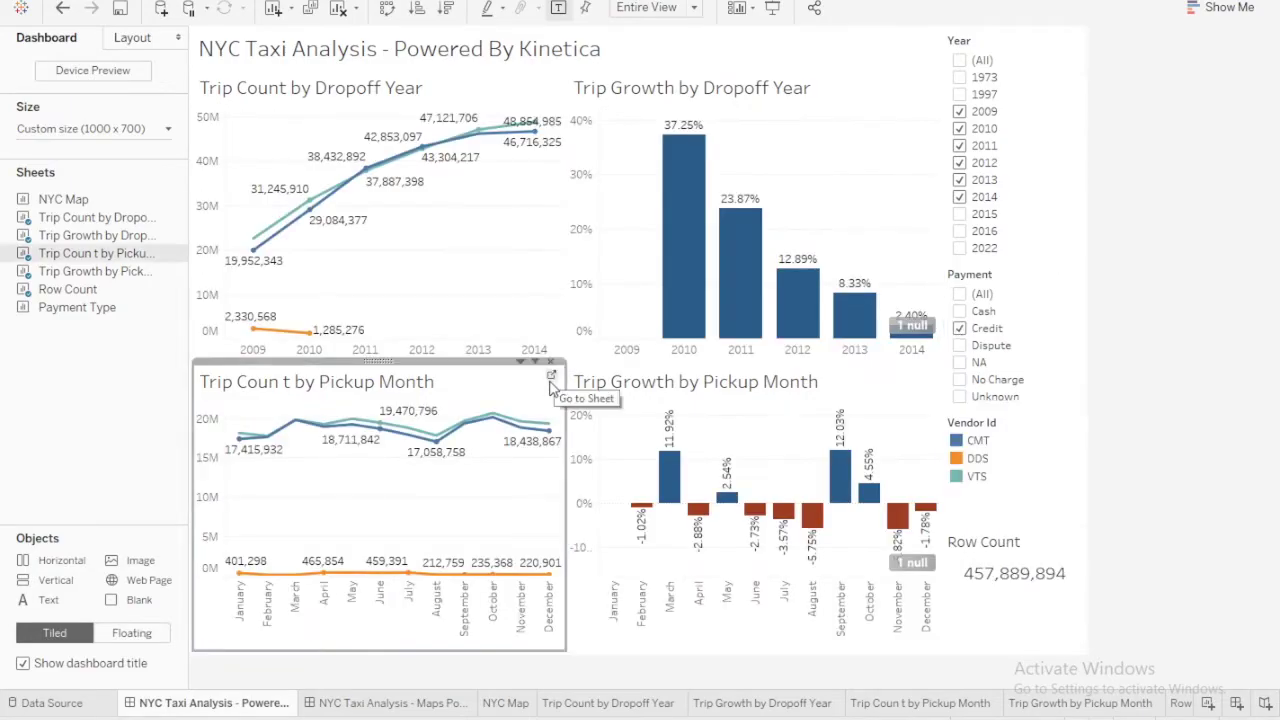
{"action": "left_click", "coordinate": [552, 378]}
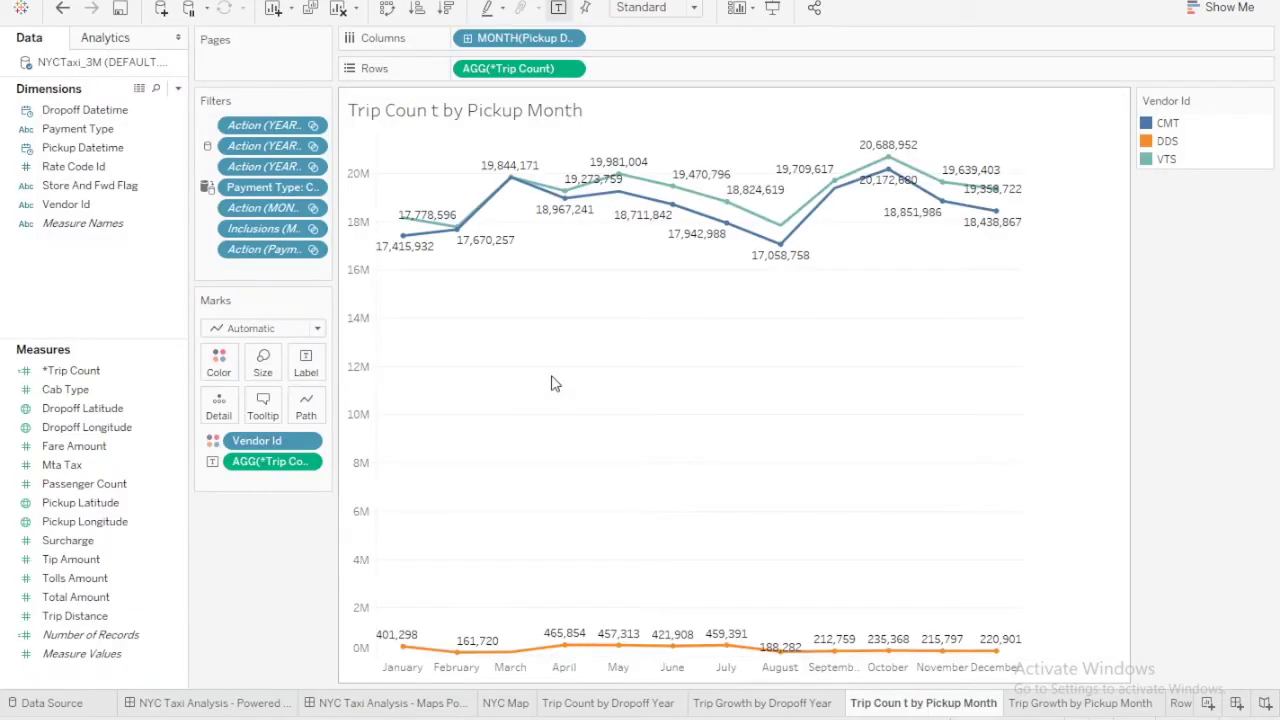
- Drill January down to daily trip counts, then day 31 down to hourly counts, and scroll right
{"action": "left_click", "coordinate": [401, 670]}
{"action": "right_click", "coordinate": [401, 674]}
{"action": "left_click", "coordinate": [455, 572]}
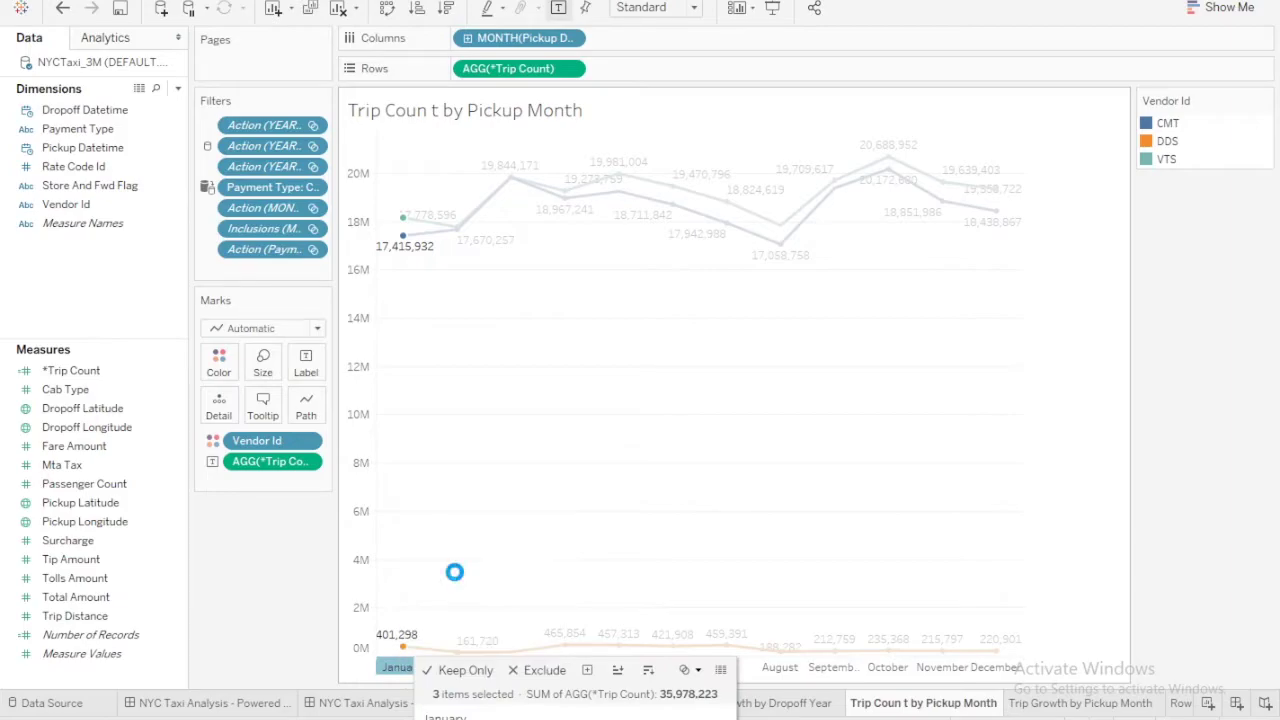
{"action": "right_click", "coordinate": [933, 651]}
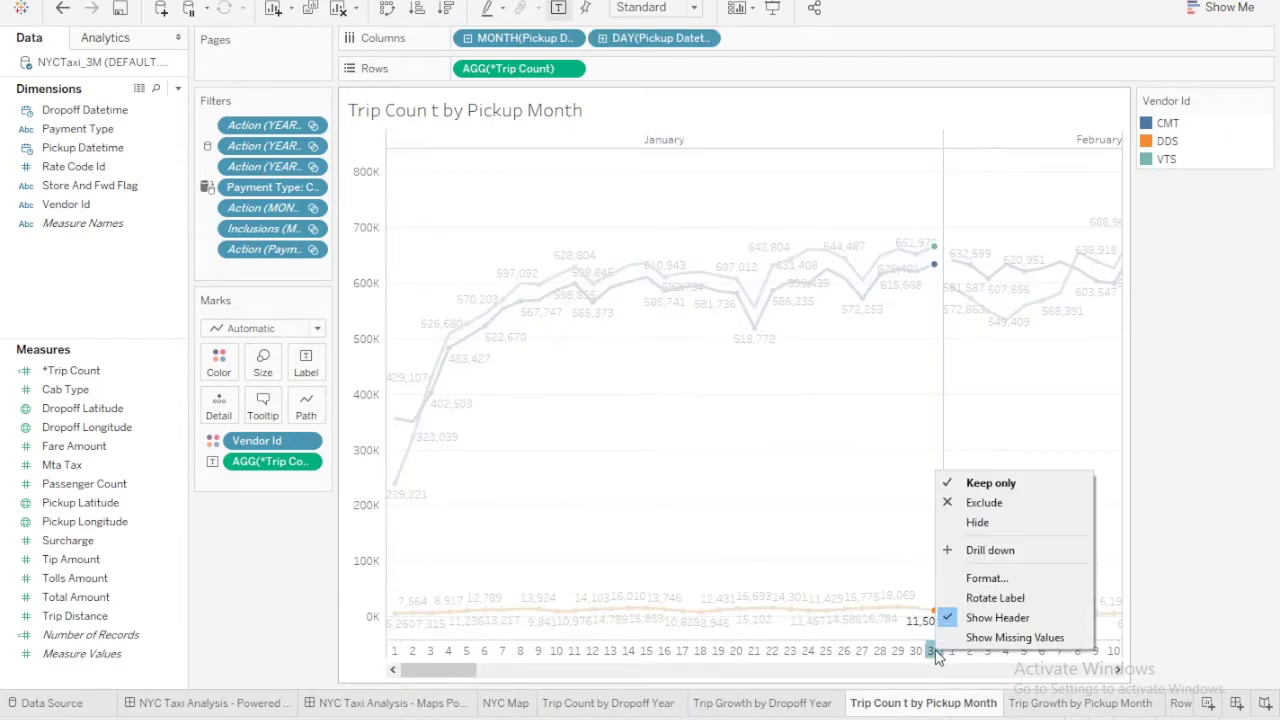
{"action": "left_click", "coordinate": [974, 560]}
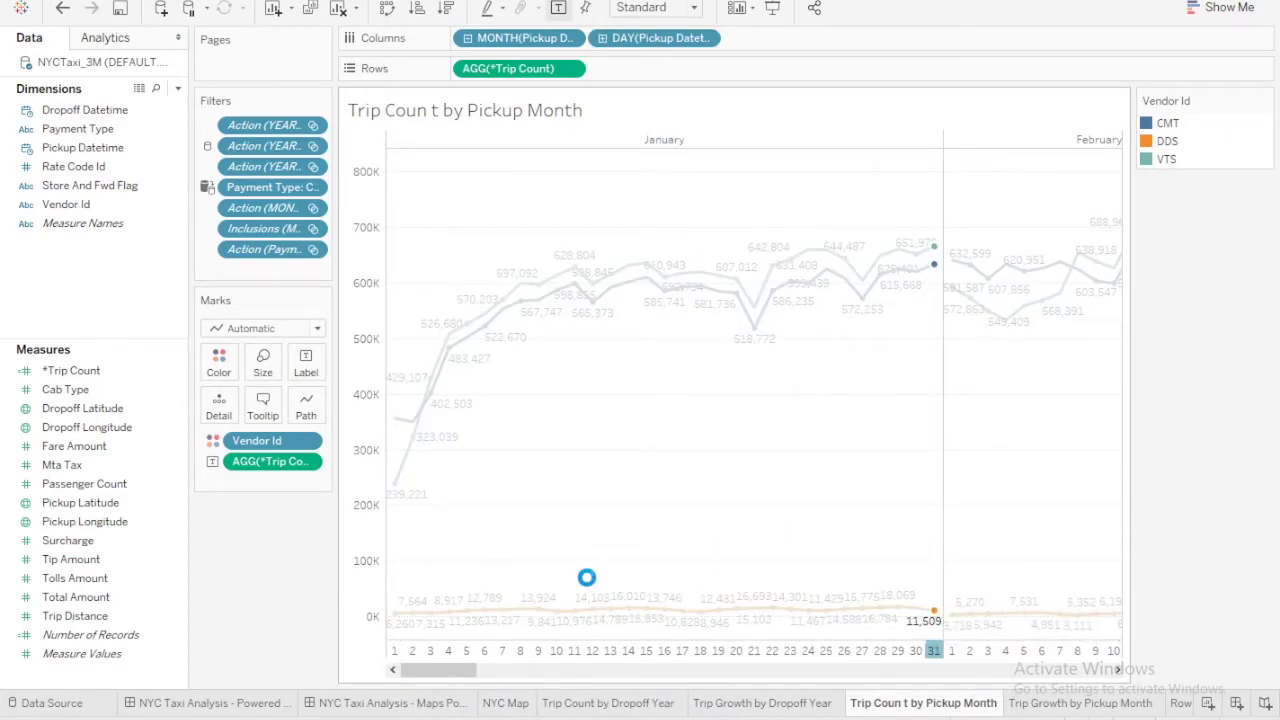
{"action": "left_click", "coordinate": [447, 678]}
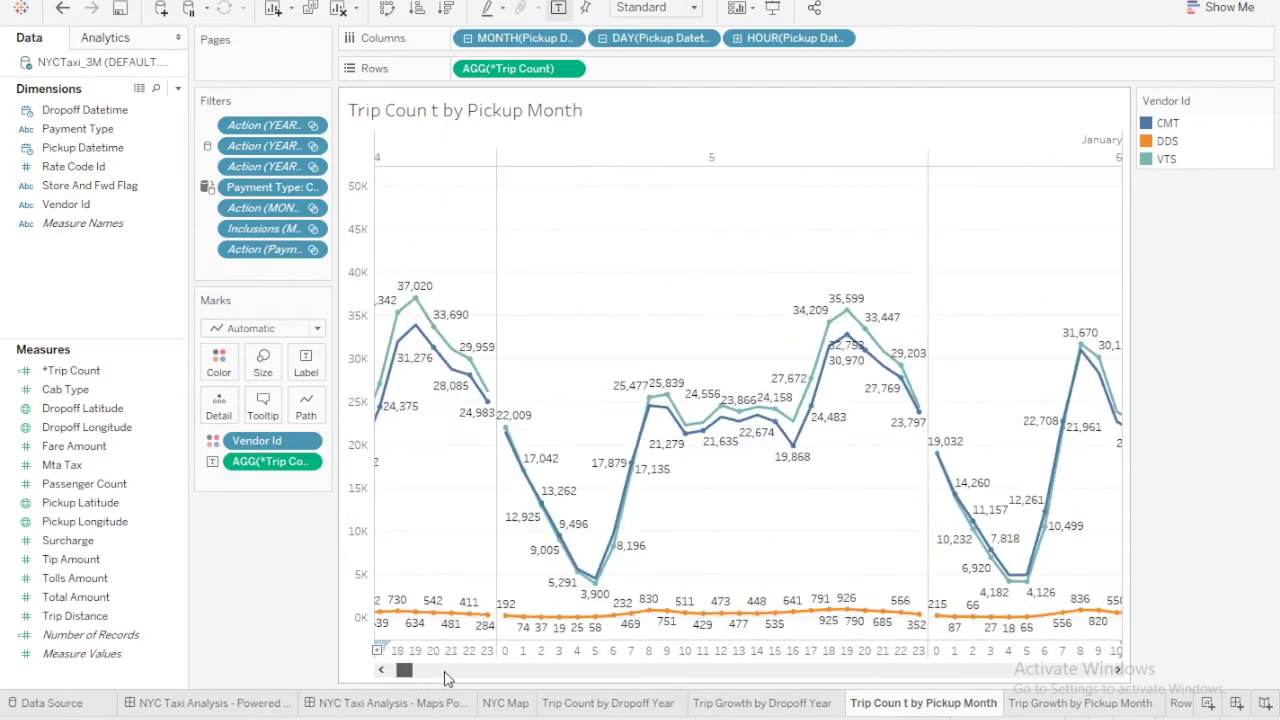
{"action": "left_click_drag", "start_coordinate": [447, 678], "coordinate": [509, 676]}
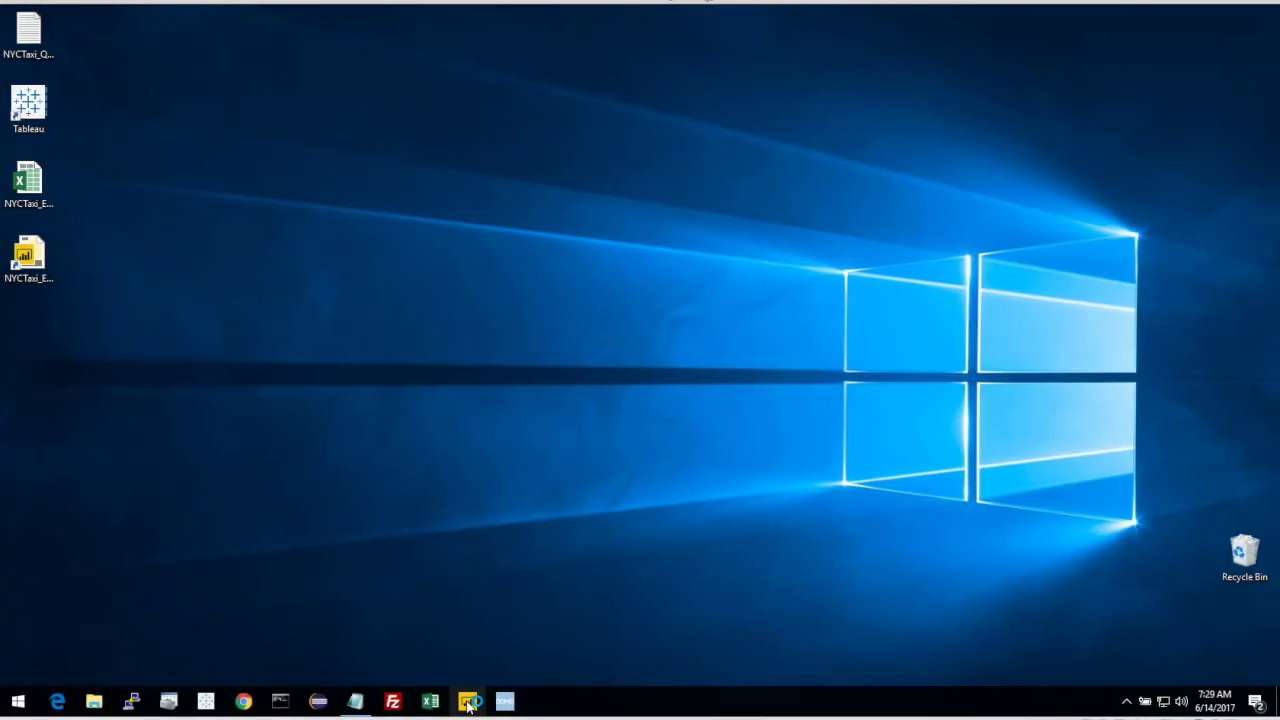
- Launch Power BI Desktop and start an ODBC connection using the production DSN
{"action": "left_click", "coordinate": [468, 702]}
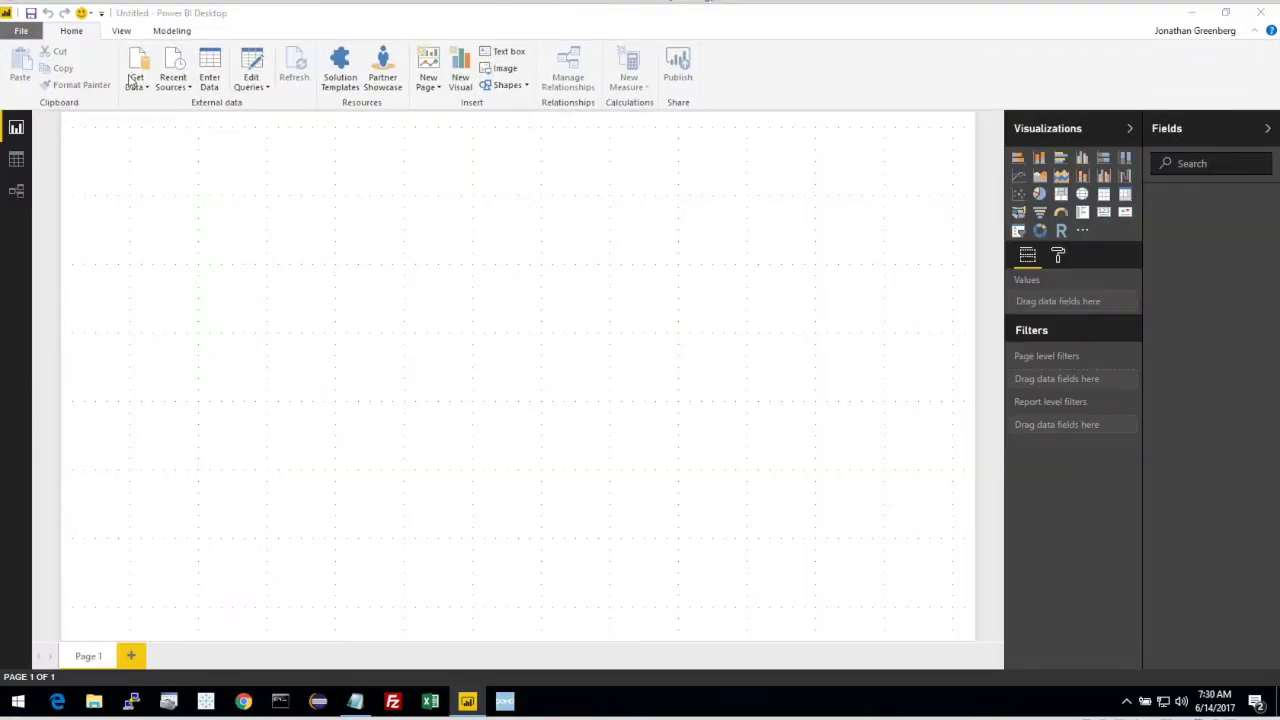
{"action": "left_click", "coordinate": [137, 72]}
{"action": "left_click", "coordinate": [500, 298]}
{"action": "left_click", "coordinate": [617, 357]}
{"action": "left_click", "coordinate": [766, 566]}
{"action": "left_click", "coordinate": [560, 333]}
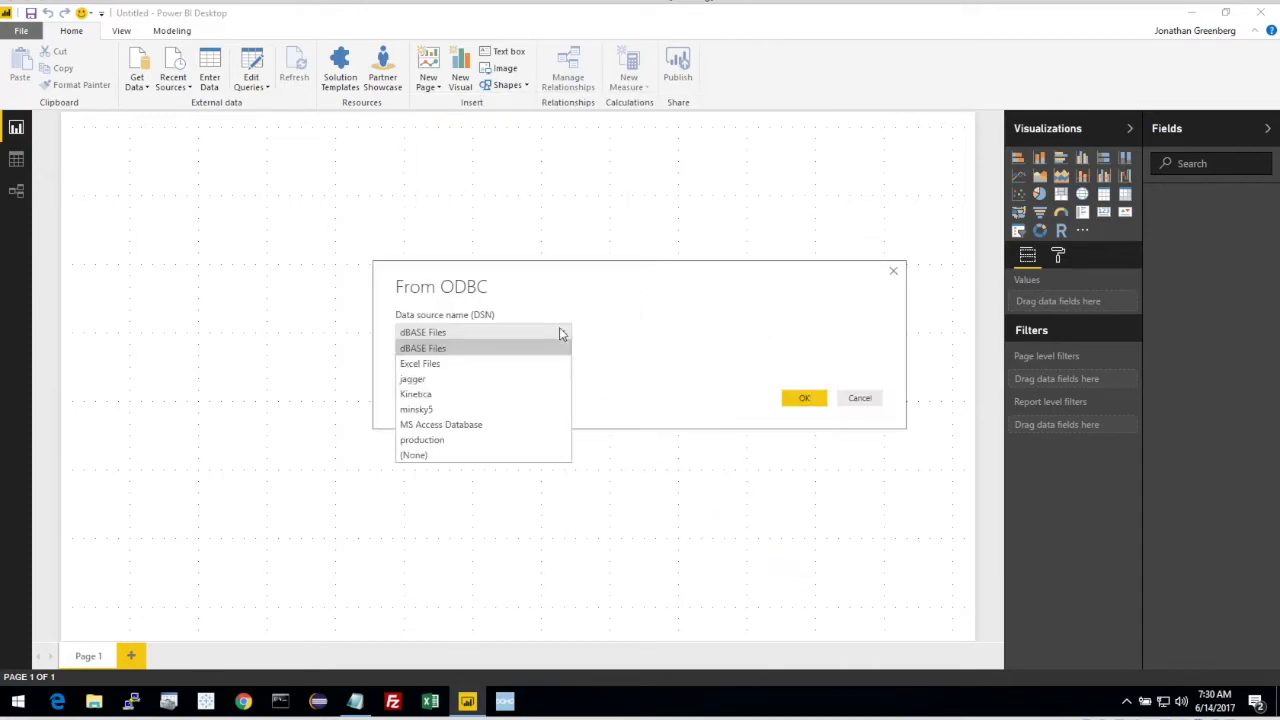
{"action": "left_click", "coordinate": [514, 440]}
- Paste the taxi SQL statement under Advanced options, load Query1 and add a card visual
{"action": "left_click", "coordinate": [436, 360]}
{"action": "left_click", "coordinate": [477, 443]}
{"action": "right_click", "coordinate": [440, 495]}
{"action": "left_click", "coordinate": [528, 514]}
{"action": "scroll", "coordinate": [703, 498], "scroll_direction": "up", "scroll_amount": 2}
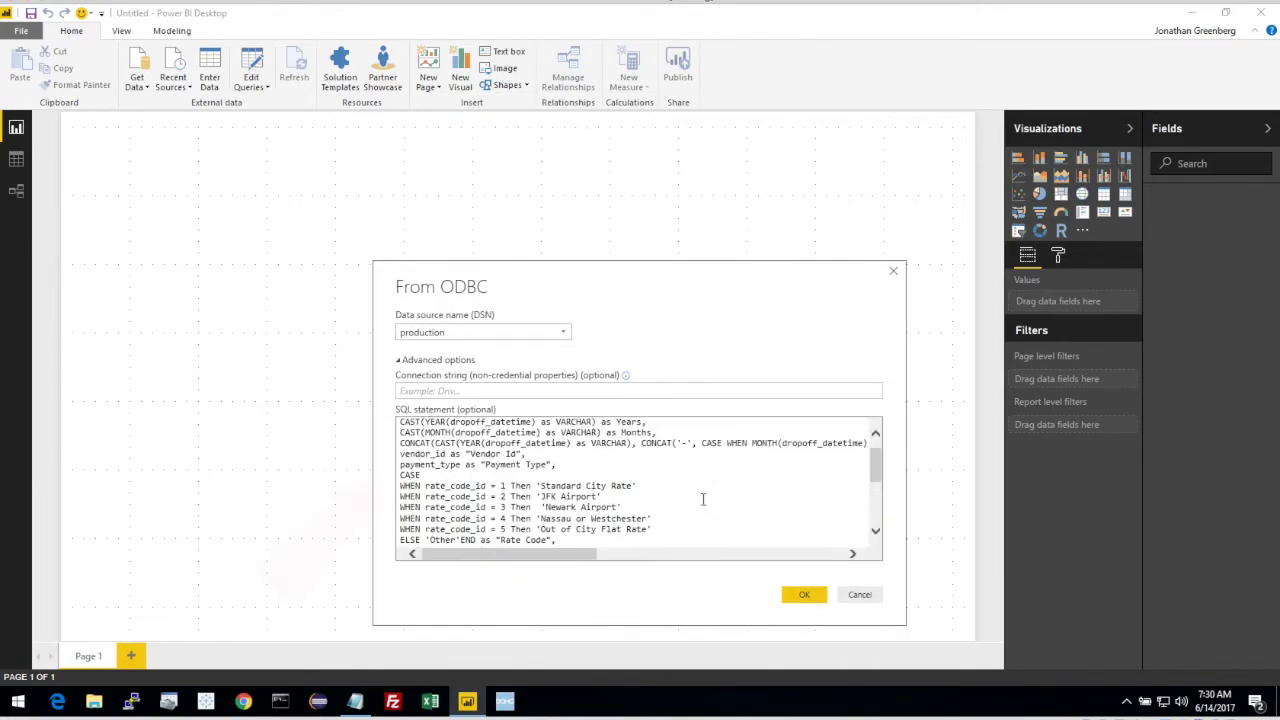
{"action": "key", "text": "Return"}
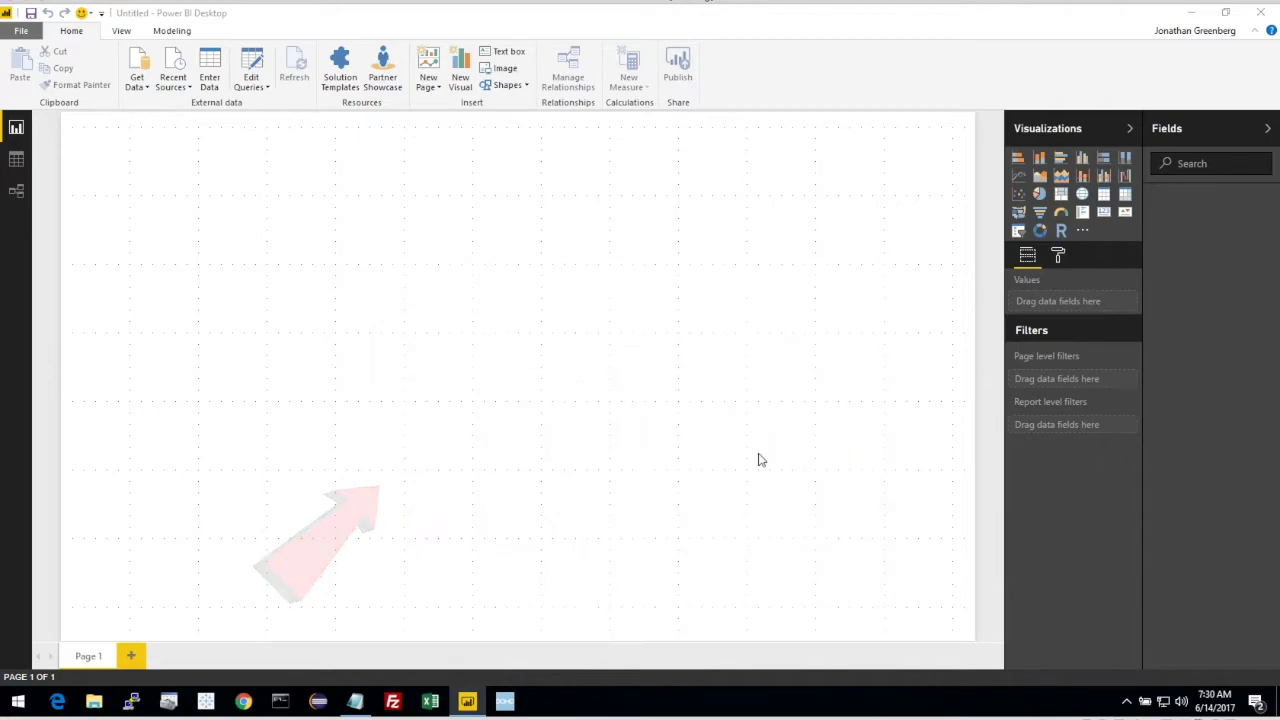
{"action": "left_click", "coordinate": [815, 582]}
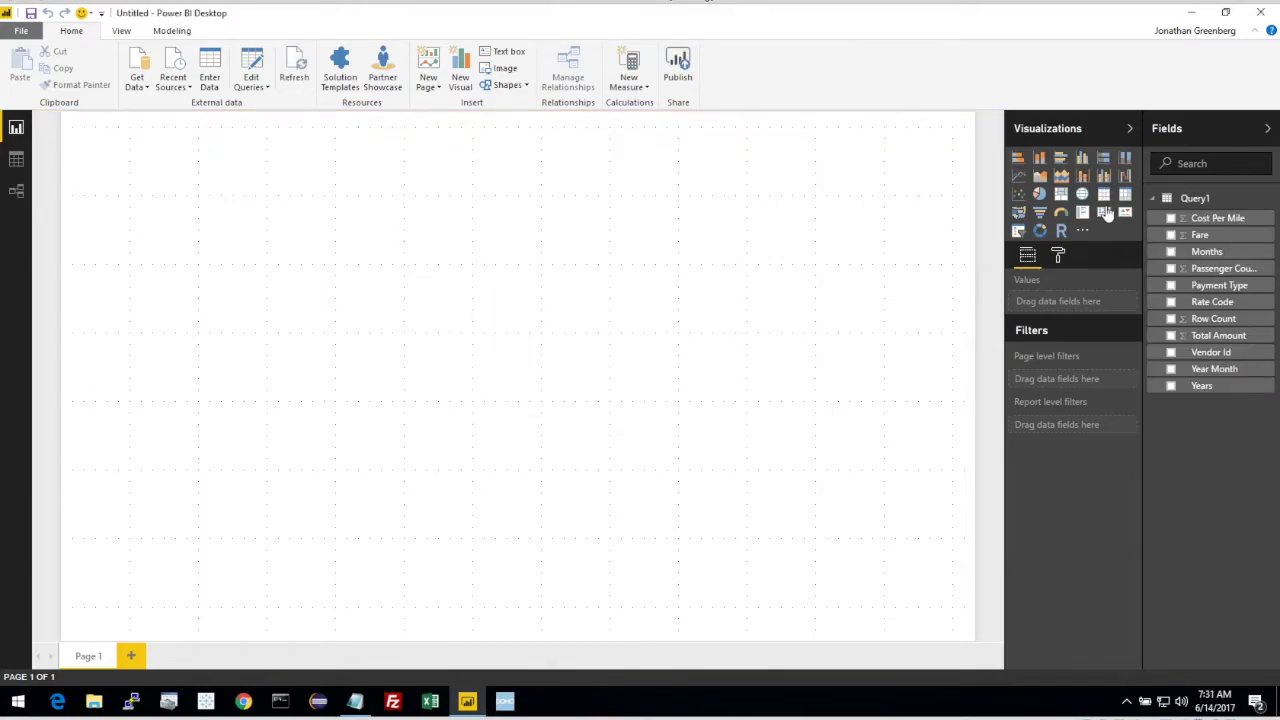
{"action": "left_click", "coordinate": [1103, 212]}
- Show Row Count in the card and enlarge it
{"action": "left_click", "coordinate": [1172, 318]}
{"action": "left_click_drag", "start_coordinate": [266, 338], "coordinate": [462, 272]}
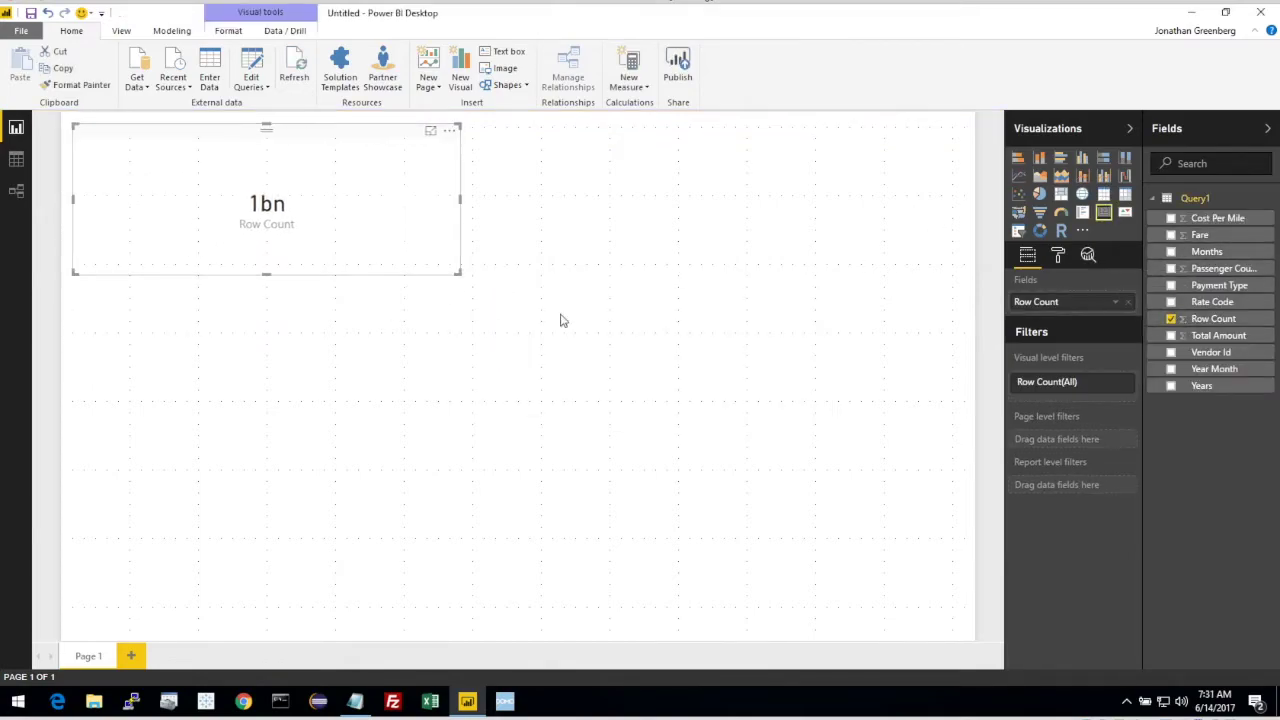
{"action": "left_click", "coordinate": [1060, 257]}
{"action": "left_click", "coordinate": [1066, 284]}
{"action": "left_click", "coordinate": [1048, 282]}
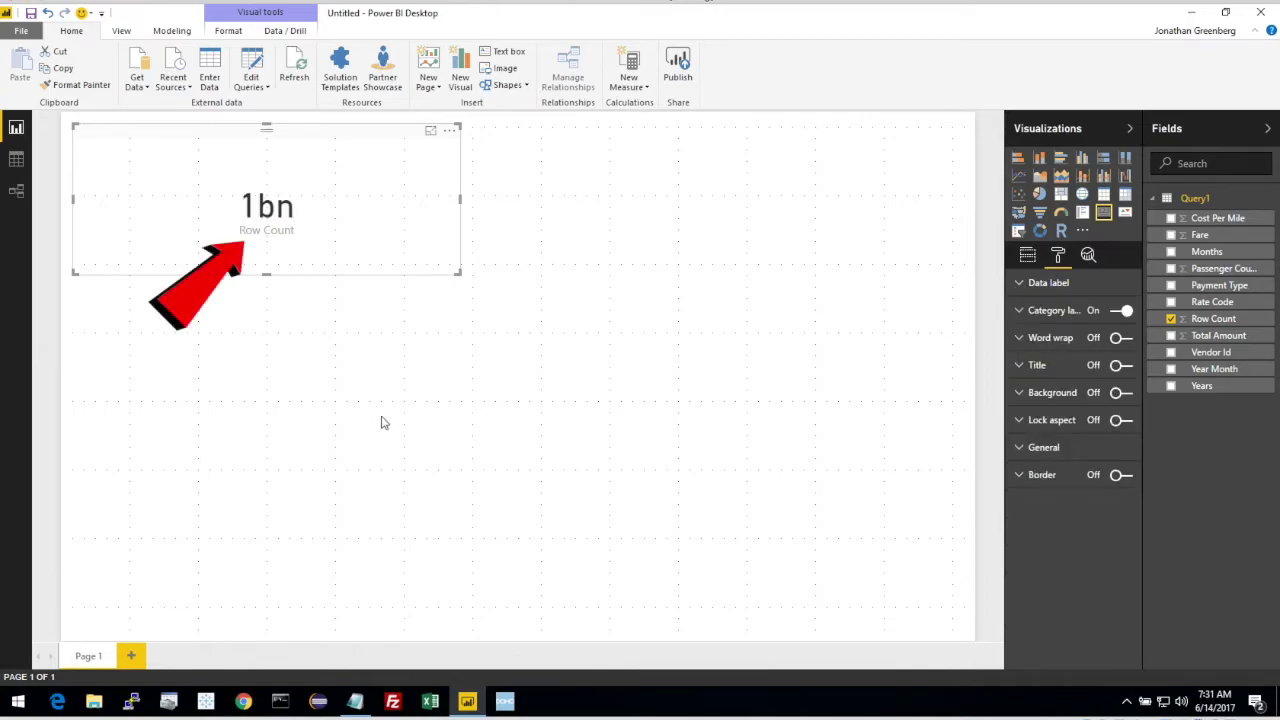
{"action": "left_click", "coordinate": [469, 411]}
- Add an area chart of Total Amount by Year Month split by Vendor Id, with data labels
{"action": "left_click", "coordinate": [1040, 176]}
{"action": "left_click", "coordinate": [1214, 368]}
{"action": "left_click", "coordinate": [1218, 335]}
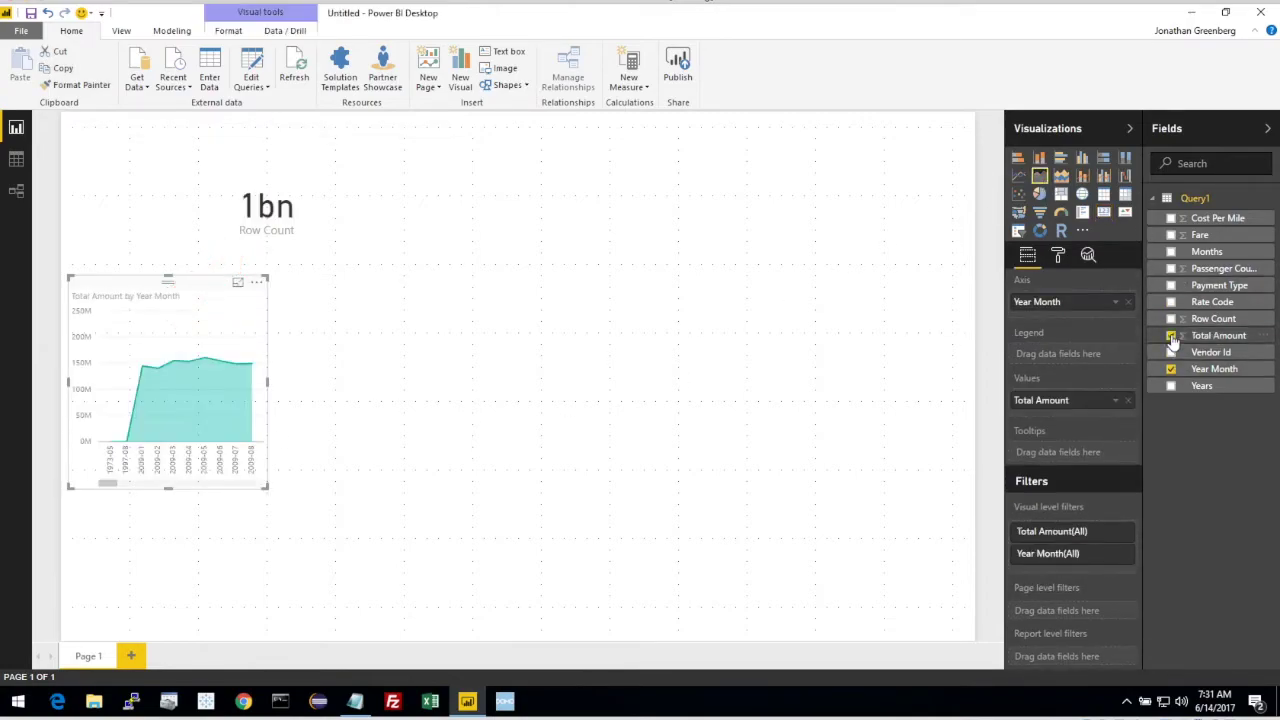
{"action": "left_click_drag", "start_coordinate": [1025, 366], "coordinate": [1028, 356]}
{"action": "left_click_drag", "start_coordinate": [268, 488], "coordinate": [541, 638]}
{"action": "left_click", "coordinate": [695, 250]}
{"action": "left_click", "coordinate": [496, 405]}
{"action": "left_click", "coordinate": [1058, 255]}
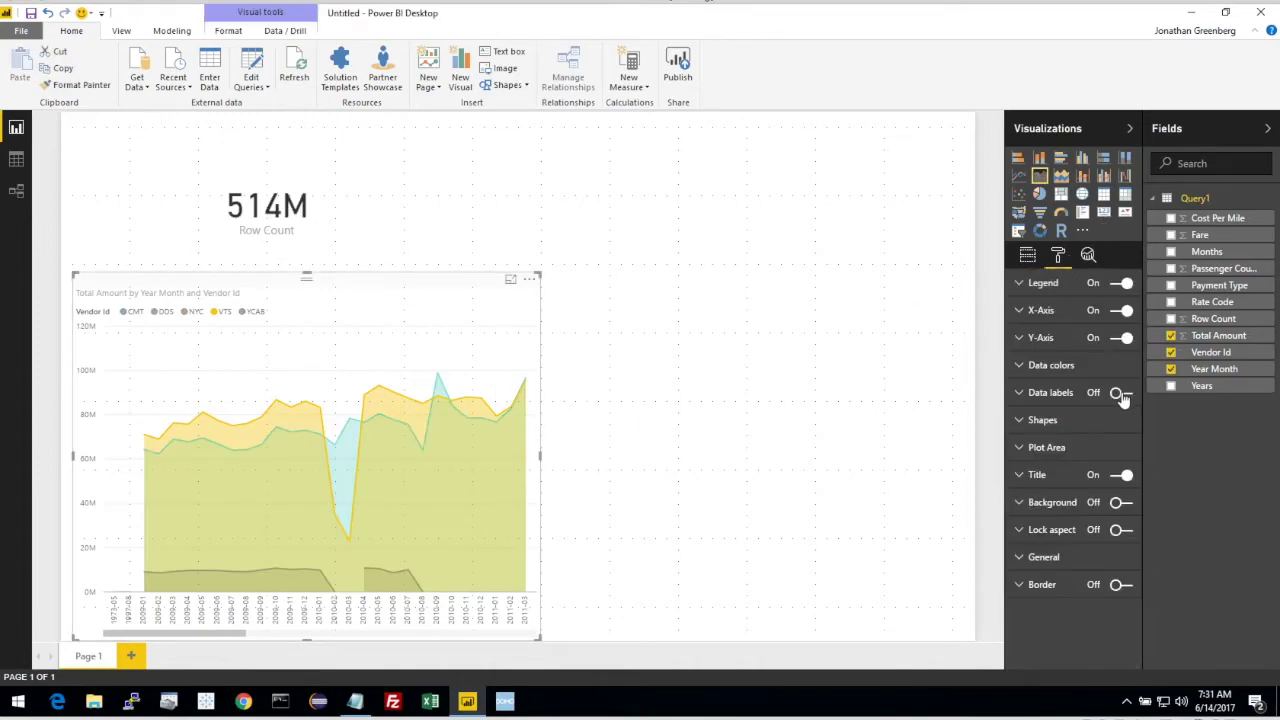
{"action": "left_click", "coordinate": [1122, 392]}
- Add a pie of Average Fare by Rate Code, with Payment Type beneath Rate Code in the legend
{"action": "left_click", "coordinate": [1040, 194]}
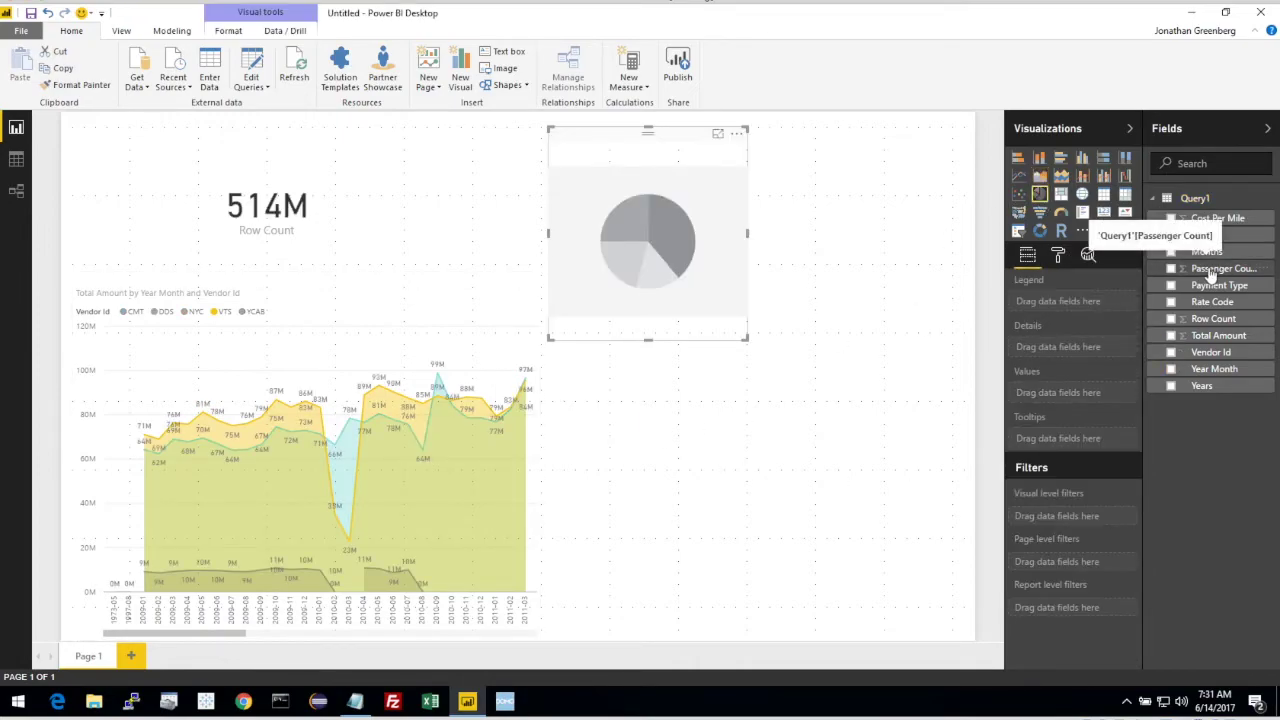
{"action": "left_click", "coordinate": [1171, 302]}
{"action": "left_click", "coordinate": [1171, 235]}
{"action": "left_click", "coordinate": [1117, 400]}
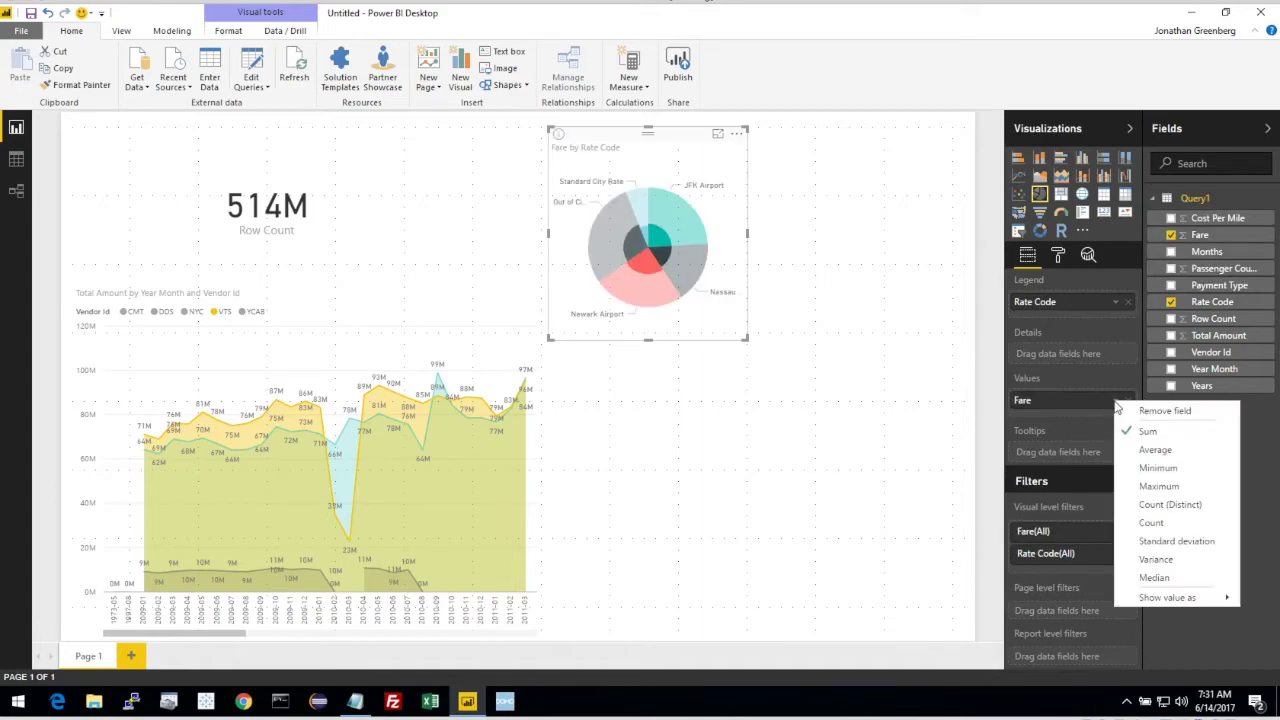
{"action": "left_click", "coordinate": [1155, 450]}
{"action": "left_click_drag", "start_coordinate": [745, 338], "coordinate": [950, 382]}
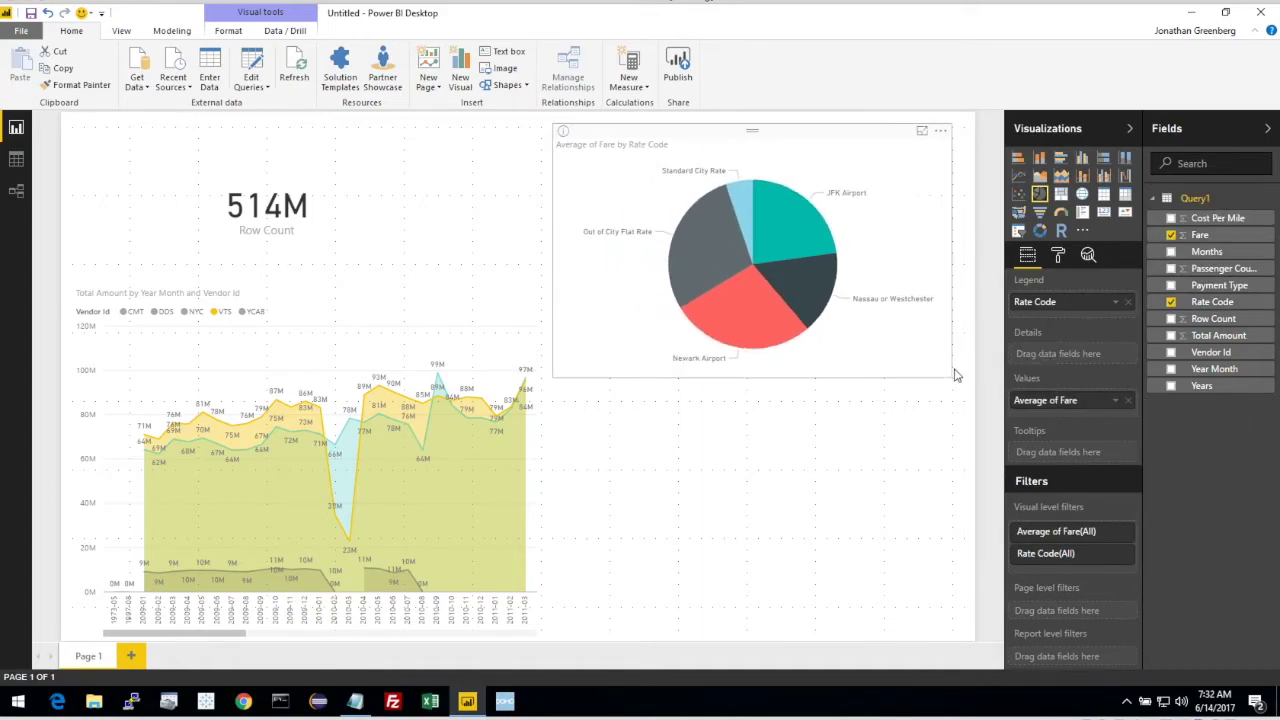
{"action": "left_click", "coordinate": [903, 273]}
{"action": "left_click_drag", "start_coordinate": [1219, 285], "coordinate": [1090, 320]}
{"action": "left_click", "coordinate": [766, 525]}
- Add a table of Payment Type, Vendor Id, Rate Code, Total Amount, Fare and Row Count
{"action": "left_click", "coordinate": [1125, 194]}
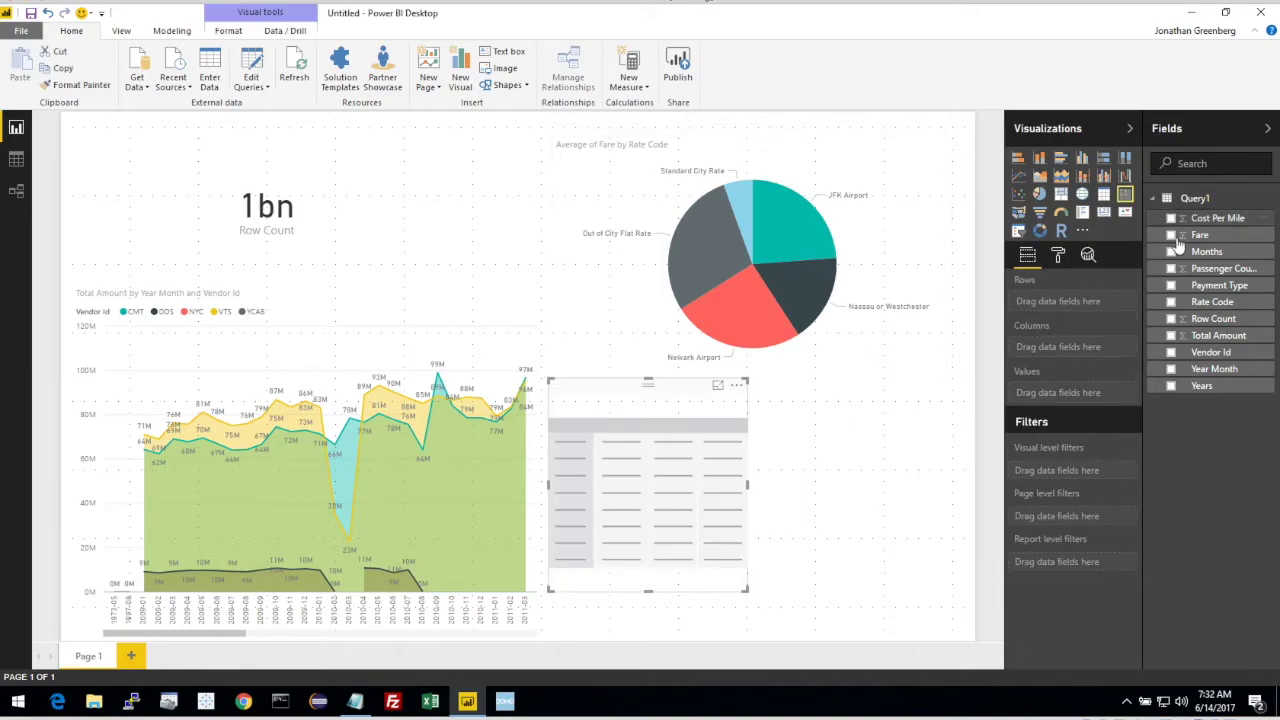
{"action": "left_click", "coordinate": [1171, 285]}
{"action": "left_click", "coordinate": [1171, 352]}
{"action": "left_click", "coordinate": [1171, 301]}
{"action": "left_click", "coordinate": [1171, 335]}
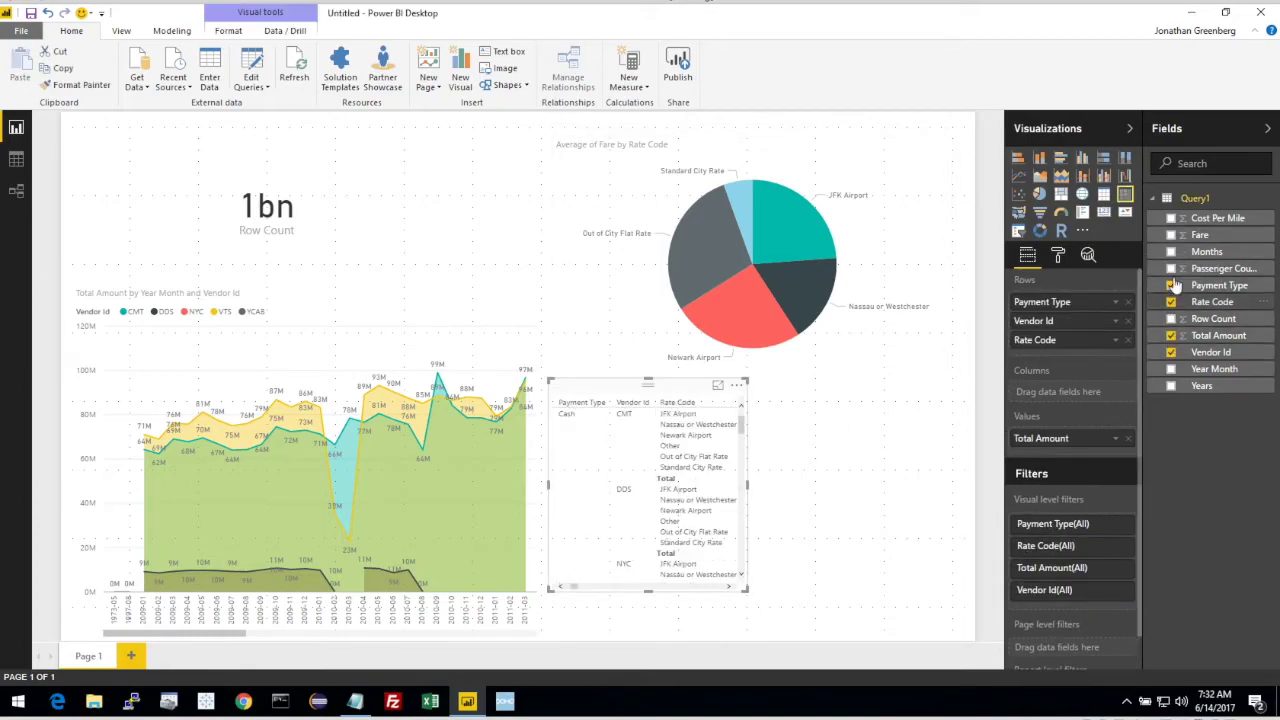
{"action": "left_click", "coordinate": [1171, 234]}
{"action": "left_click", "coordinate": [1171, 318]}
{"action": "left_click_drag", "start_coordinate": [747, 590], "coordinate": [975, 640]}
- Make rate codes the matrix columns, set text size 10 and apply the Flashy rows style
{"action": "left_click_drag", "start_coordinate": [1050, 340], "coordinate": [1065, 388]}
{"action": "left_click", "coordinate": [1058, 255]}
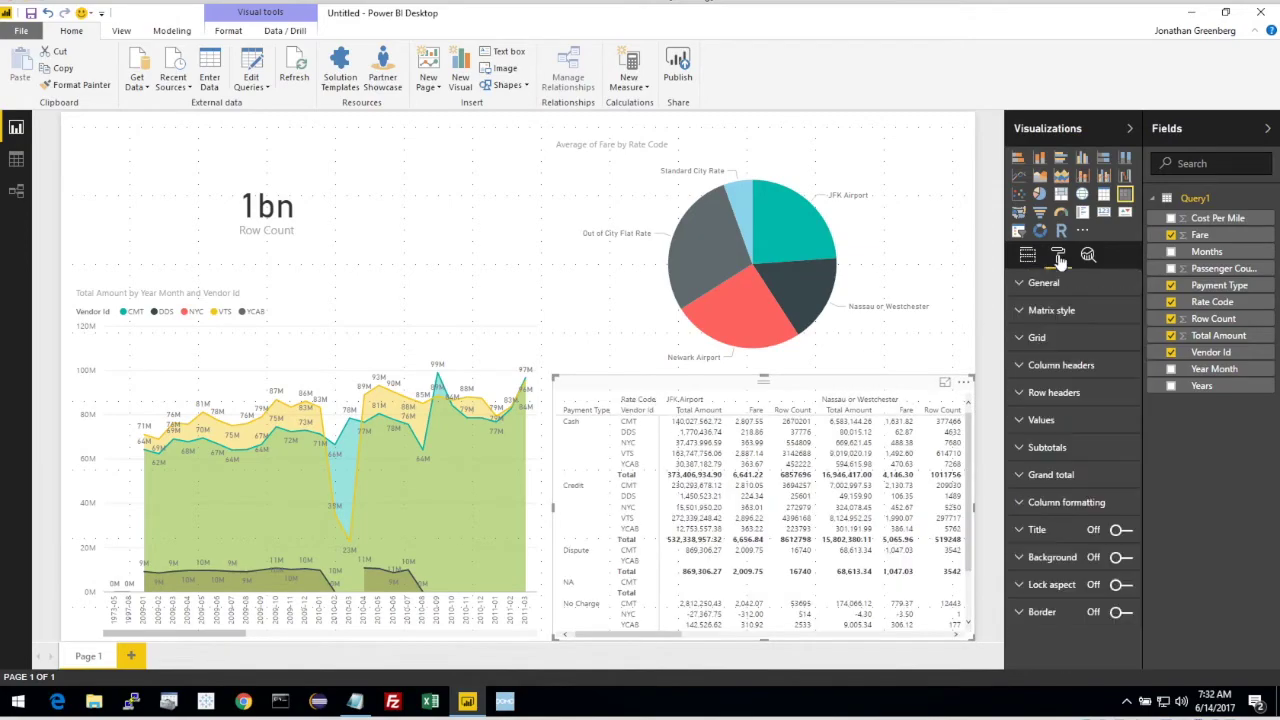
{"action": "left_click", "coordinate": [1044, 283]}
{"action": "left_click_drag", "start_coordinate": [1058, 337], "coordinate": [1089, 337]}
{"action": "left_click", "coordinate": [1051, 532]}
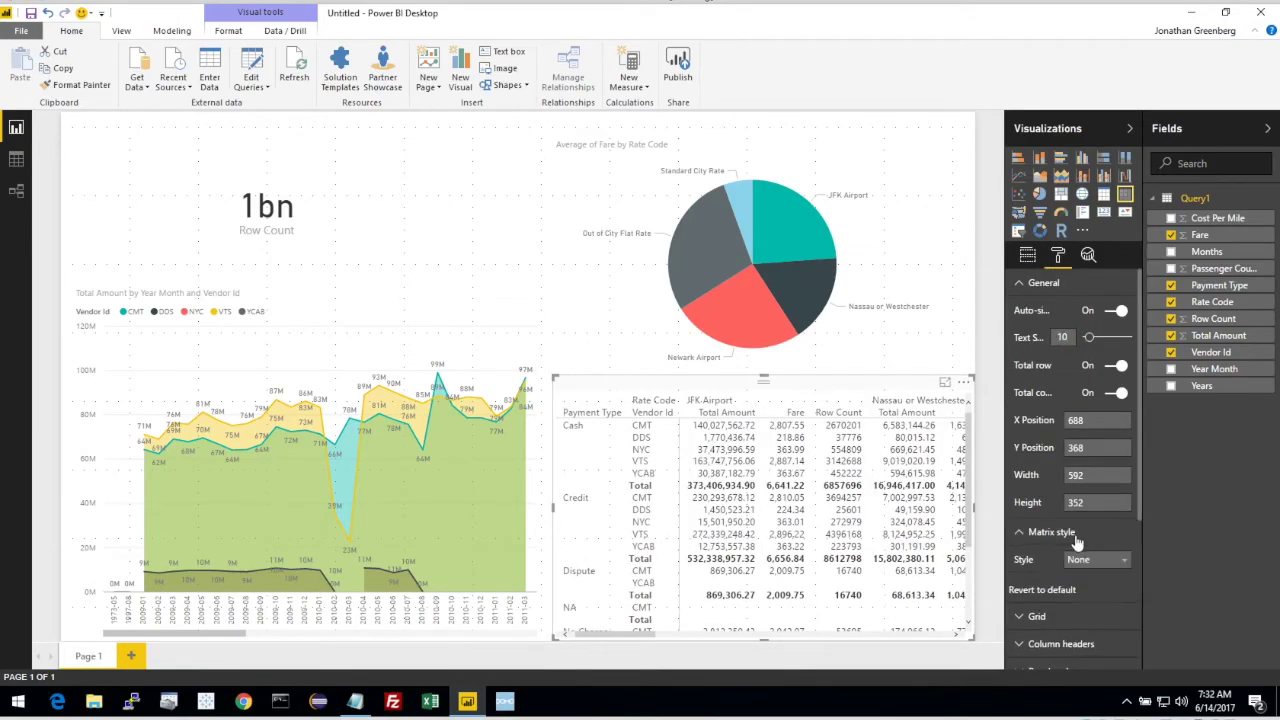
{"action": "left_click", "coordinate": [1095, 560]}
{"action": "left_click", "coordinate": [1090, 660]}
{"action": "left_click", "coordinate": [958, 366]}
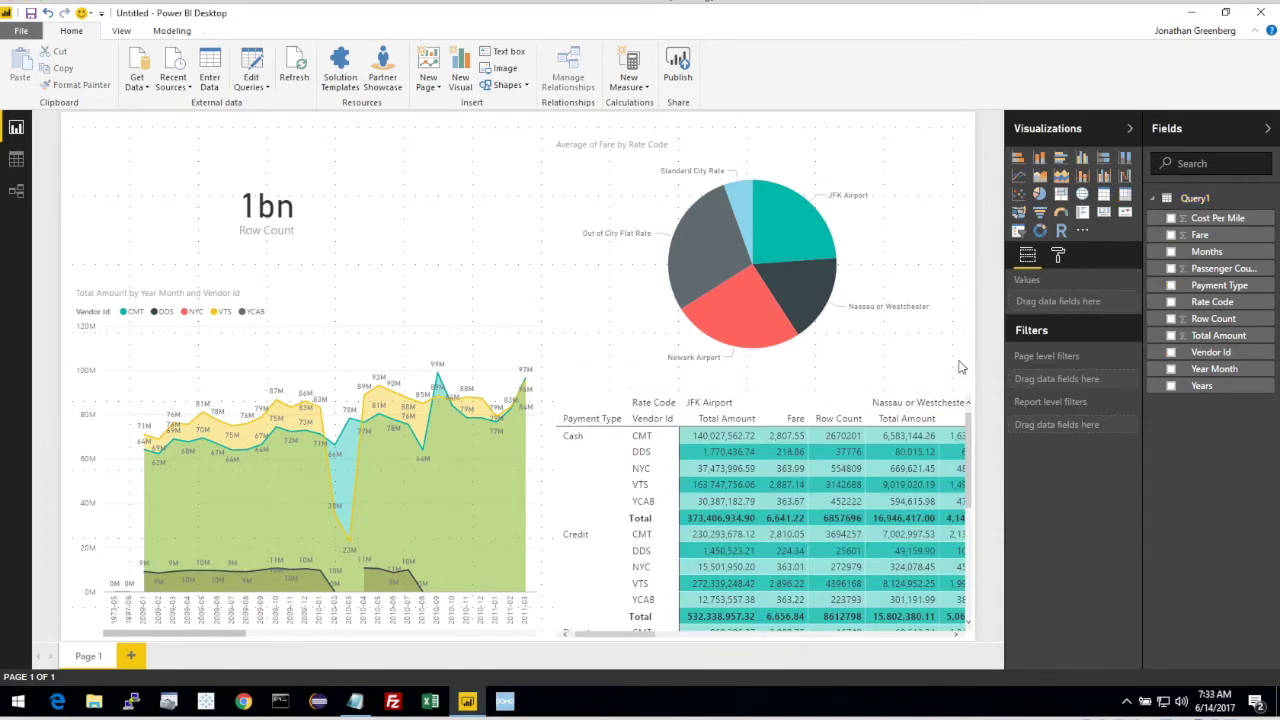
- Cross-filter the report by JFK Airport, Out of City Flat Rate, Standard City Rate, and vendors CMT and NYC
{"action": "left_click", "coordinate": [794, 225]}
{"action": "left_click", "coordinate": [711, 243]}
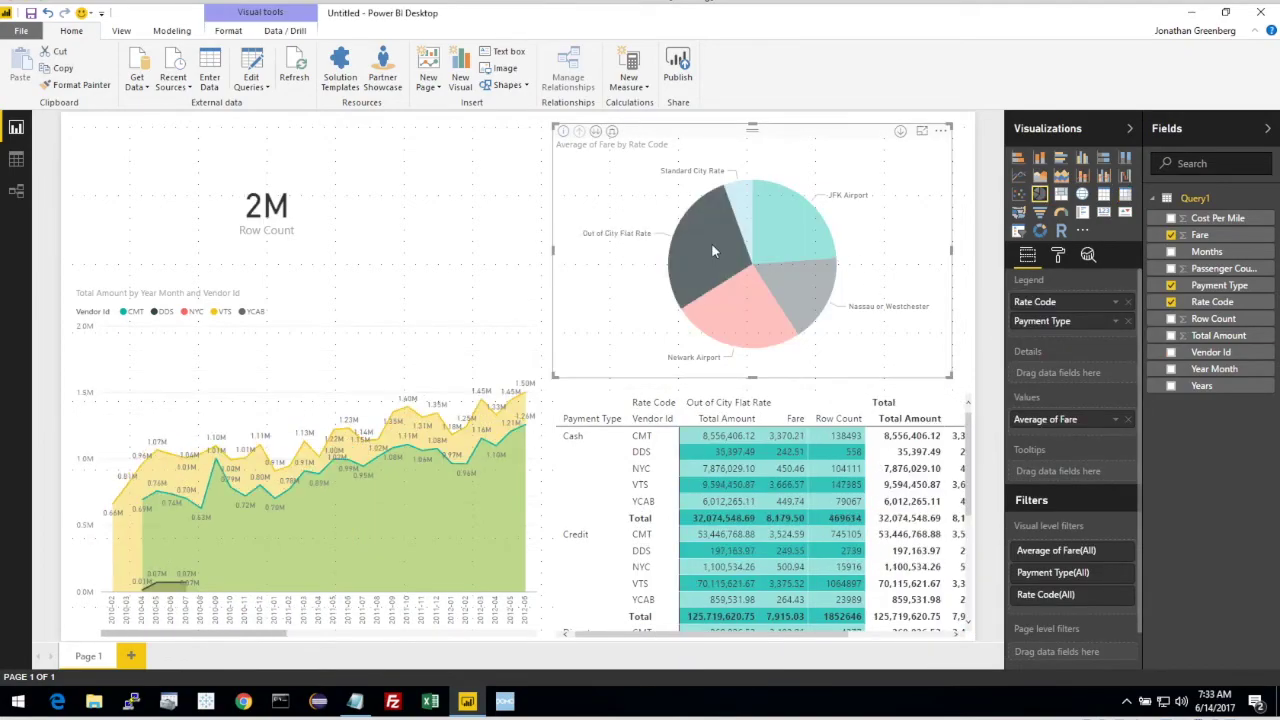
{"action": "left_click", "coordinate": [739, 187]}
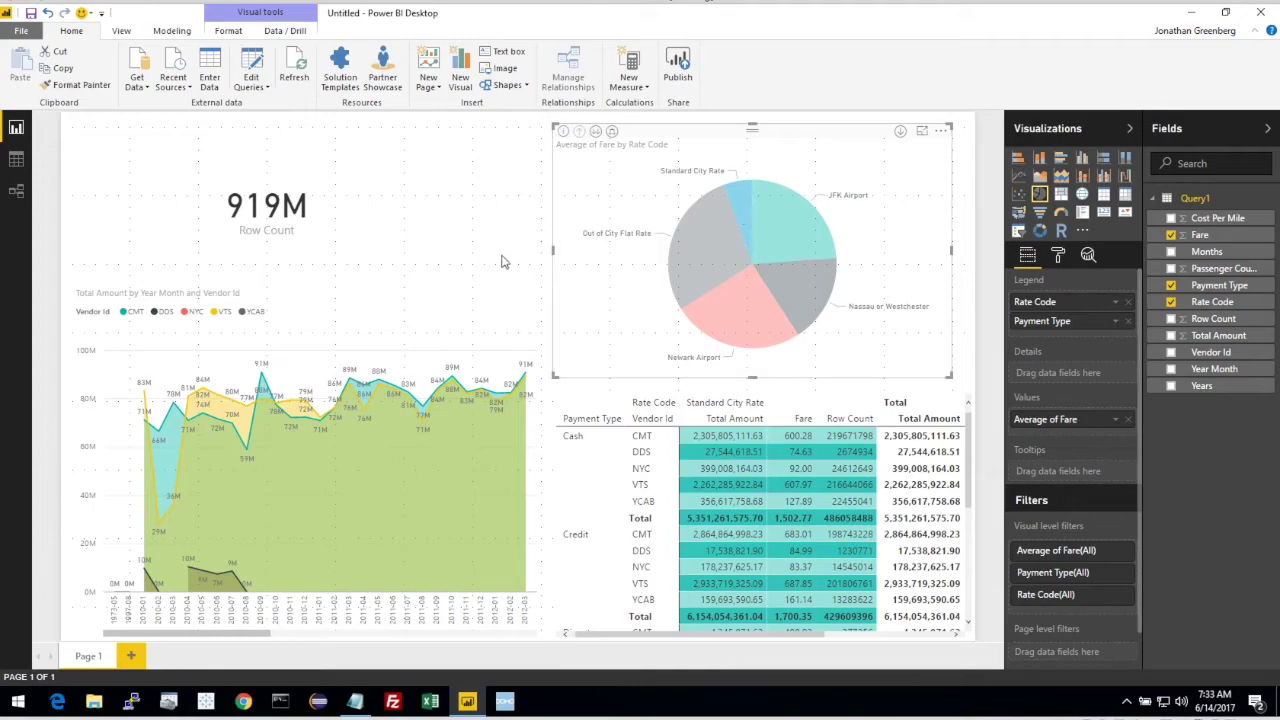
{"action": "left_click", "coordinate": [133, 313]}
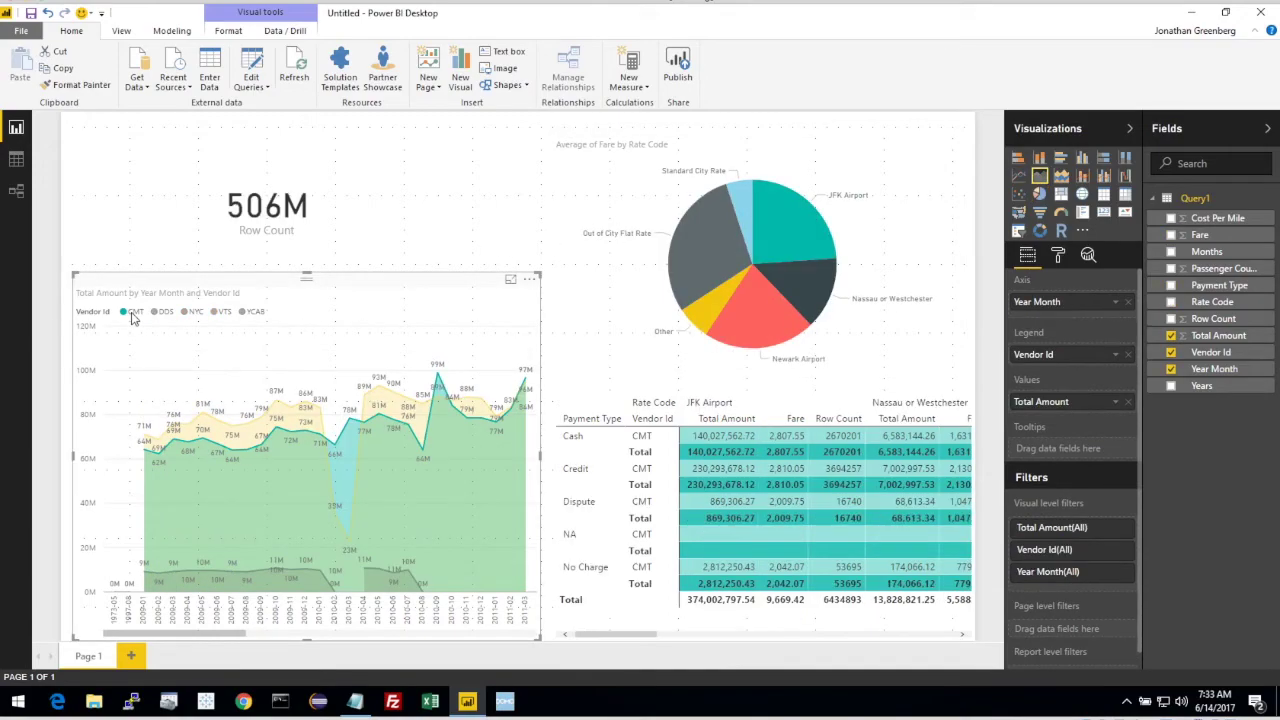
{"action": "left_click", "coordinate": [189, 313]}
- Drill Nassau or Westchester down by payment type and filter the report to Cash payments
{"action": "right_click", "coordinate": [822, 268]}
{"action": "left_click", "coordinate": [850, 318]}
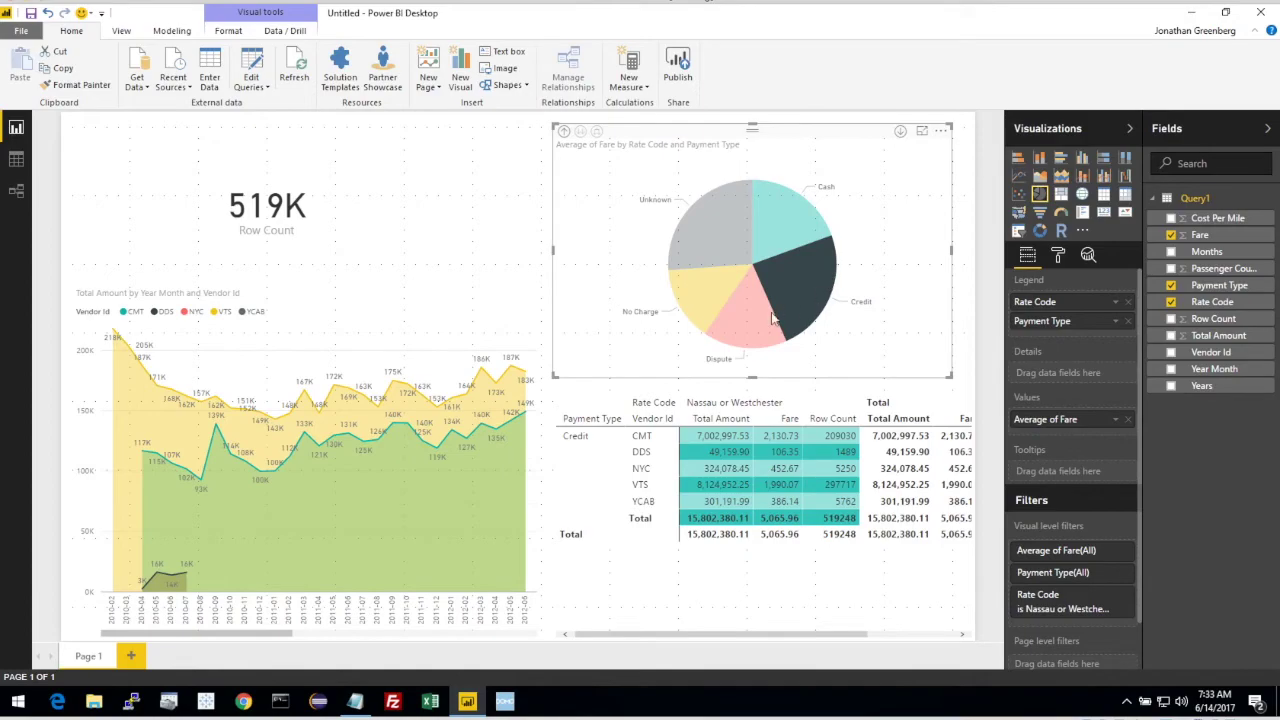
{"action": "left_click", "coordinate": [761, 313]}
{"action": "left_click", "coordinate": [734, 234]}
{"action": "left_click", "coordinate": [790, 212]}
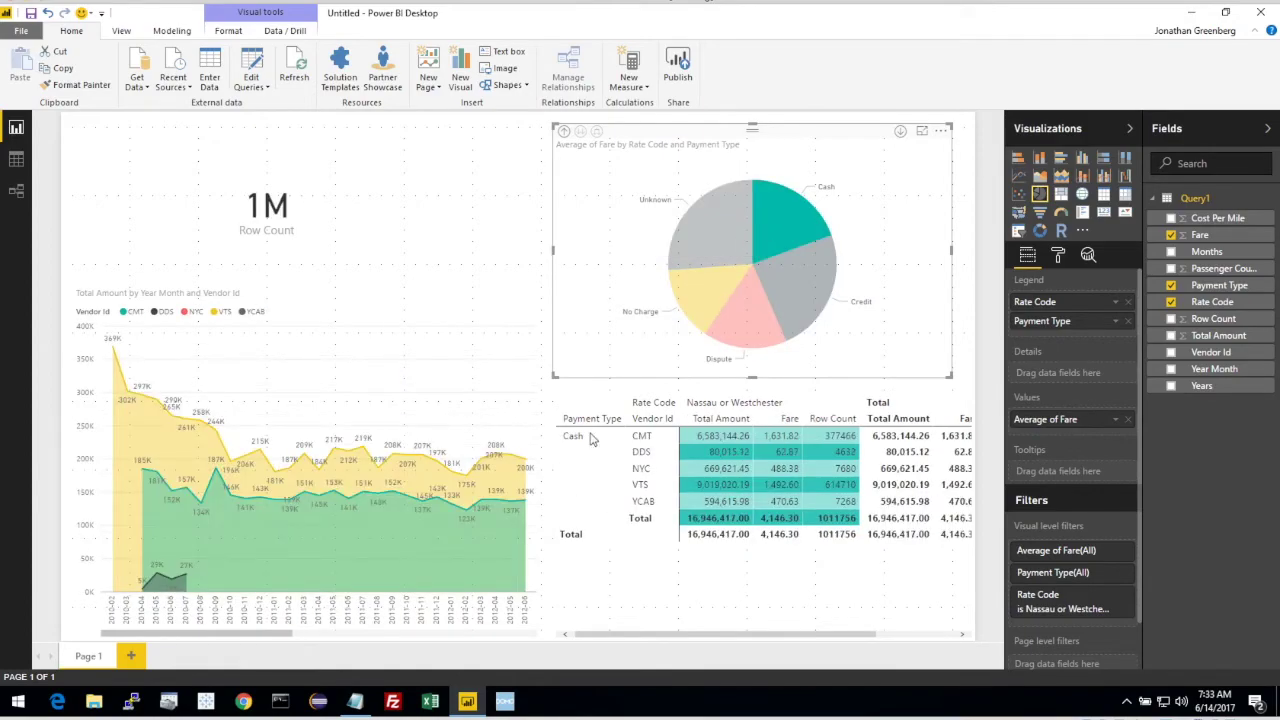